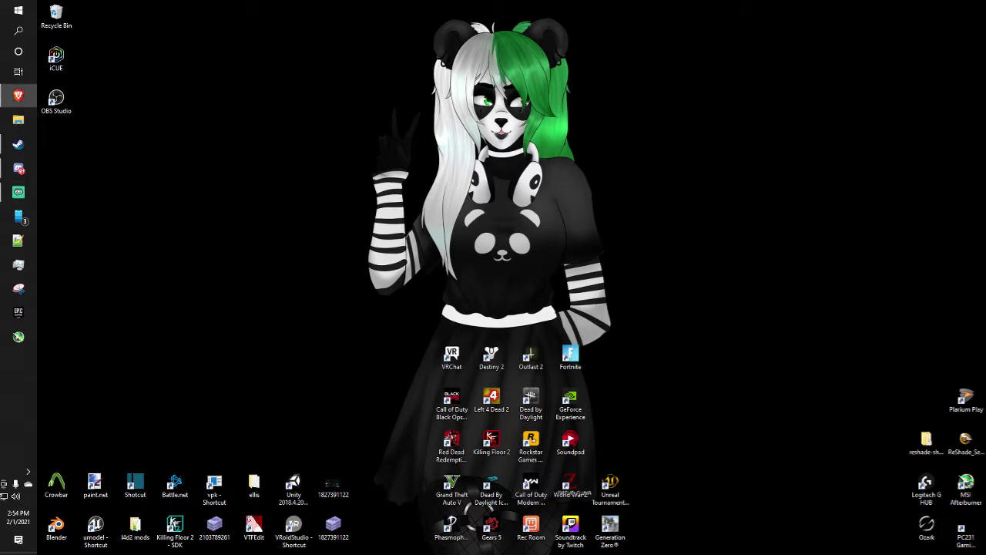
Step: Switch to the browser and copy the web address of the blender3d_import_psk_psa GitHub repository
click(19, 95)
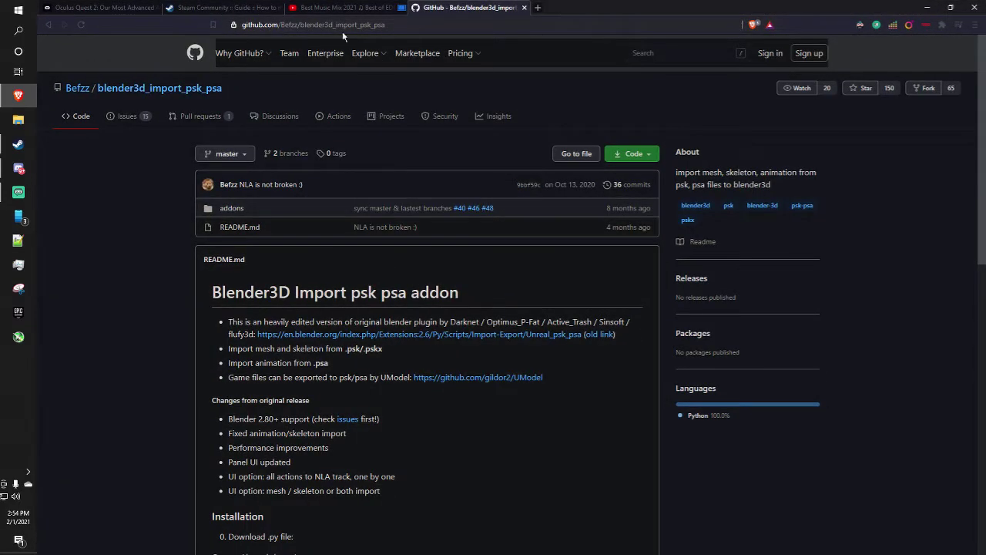
click(343, 24)
right_click(344, 24)
click(369, 81)
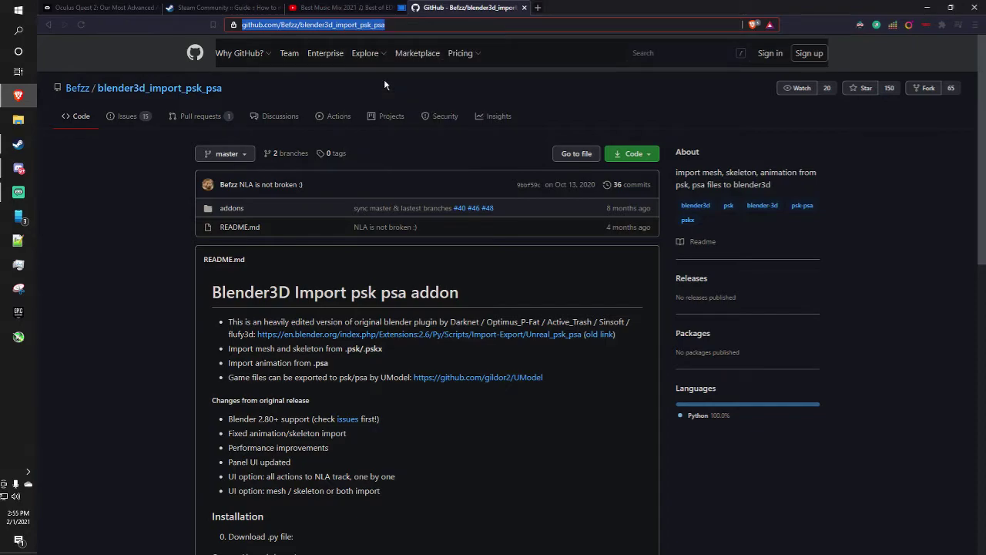
Step: Download the repository as a ZIP archive named blender3d_import_psk_psa-master into the 1.downloads folder on the D: drive
click(650, 157)
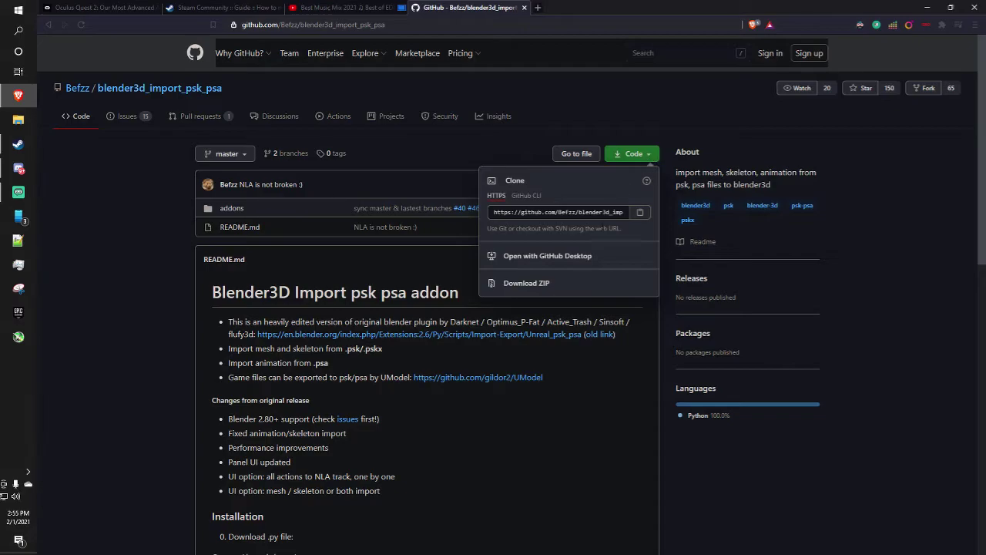
click(533, 289)
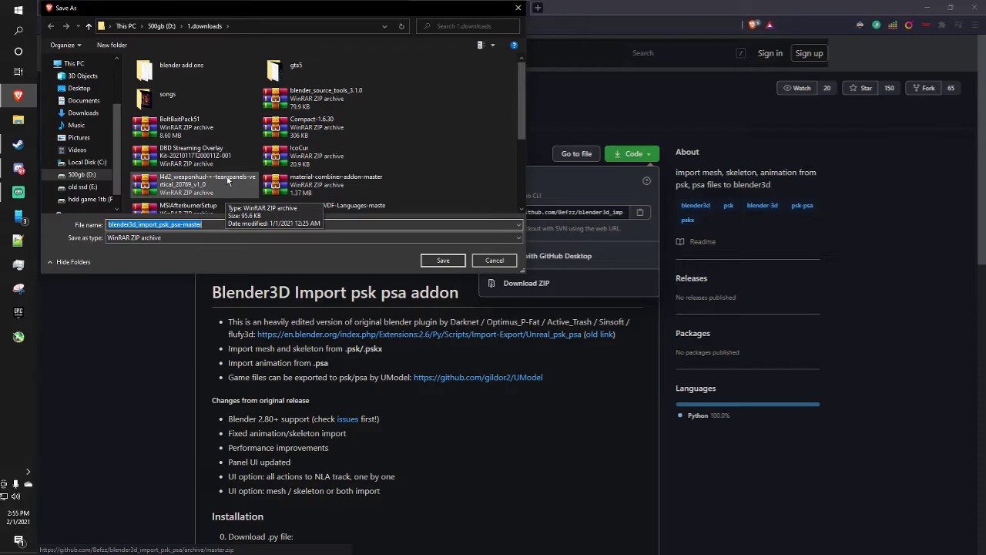
click(444, 261)
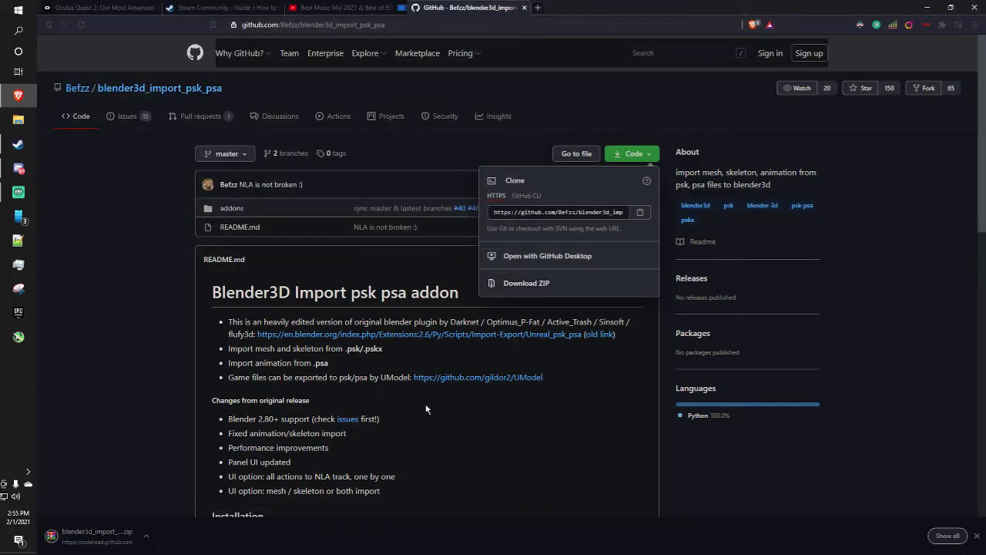
click(638, 105)
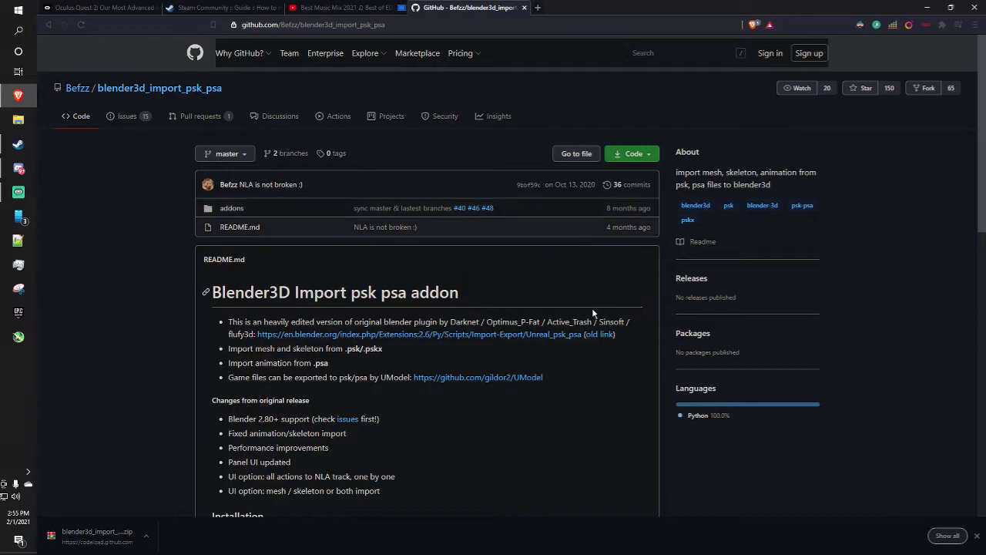
Step: Show the Installation section of the README and dock the browser window to the right half of the desktop
scroll(594, 323, down, 6)
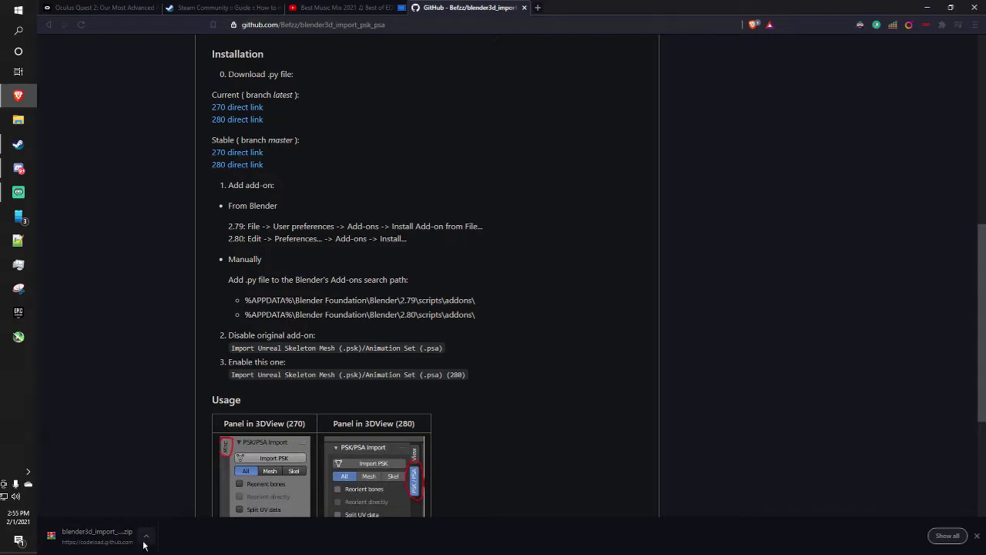
drag(690, 11, 985, 101)
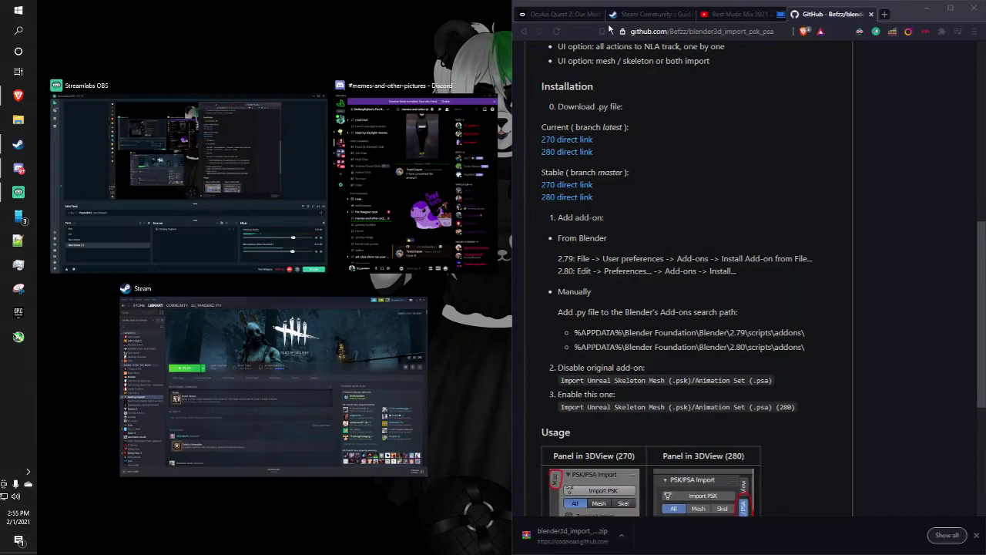
click(422, 48)
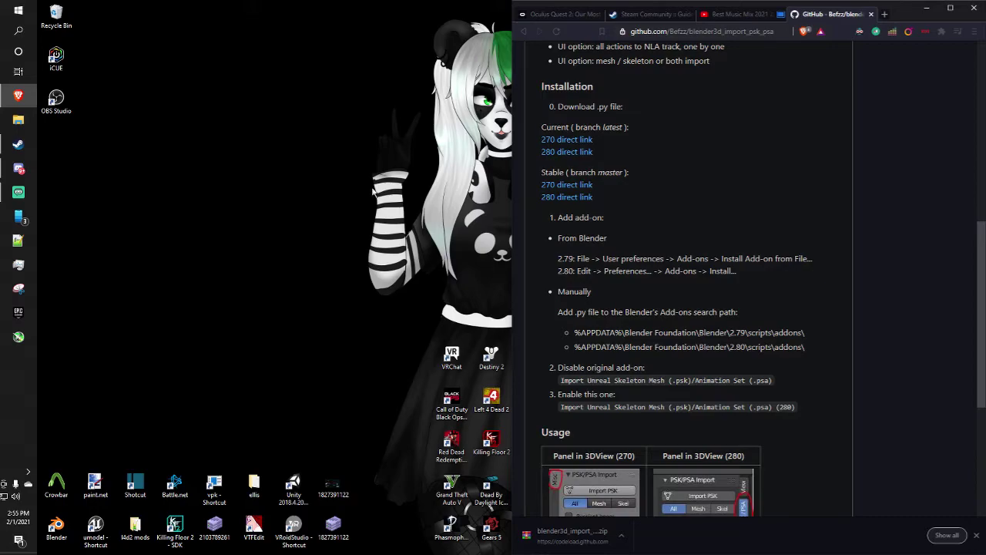
Step: Open the AppData folder by running appdata through the Windows Run command, and shift its window slightly
key(super)
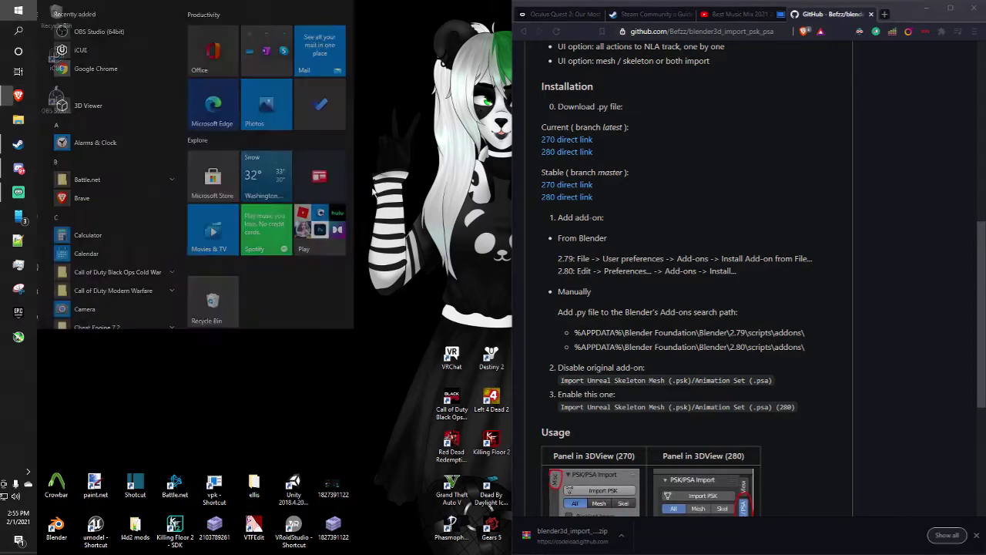
click(373, 191)
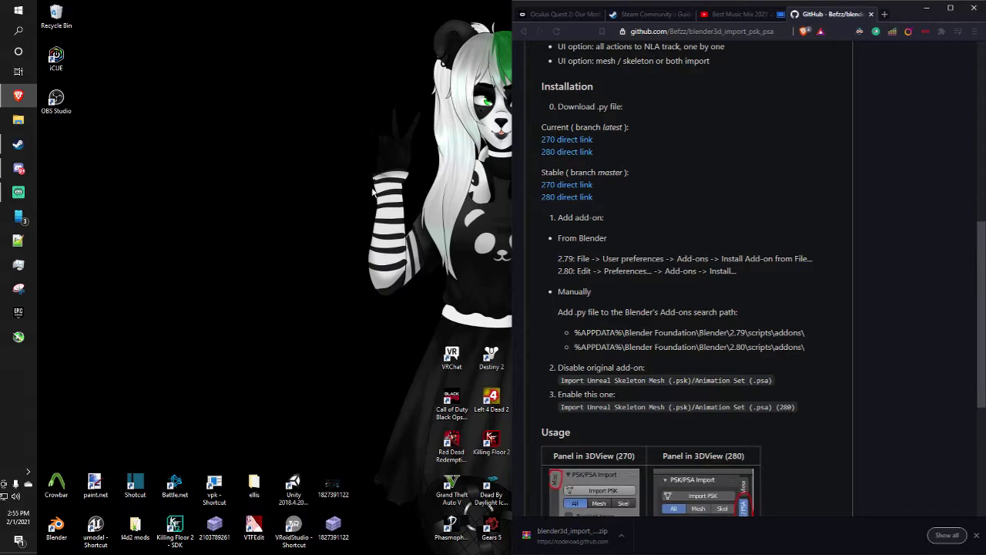
key(super+r)
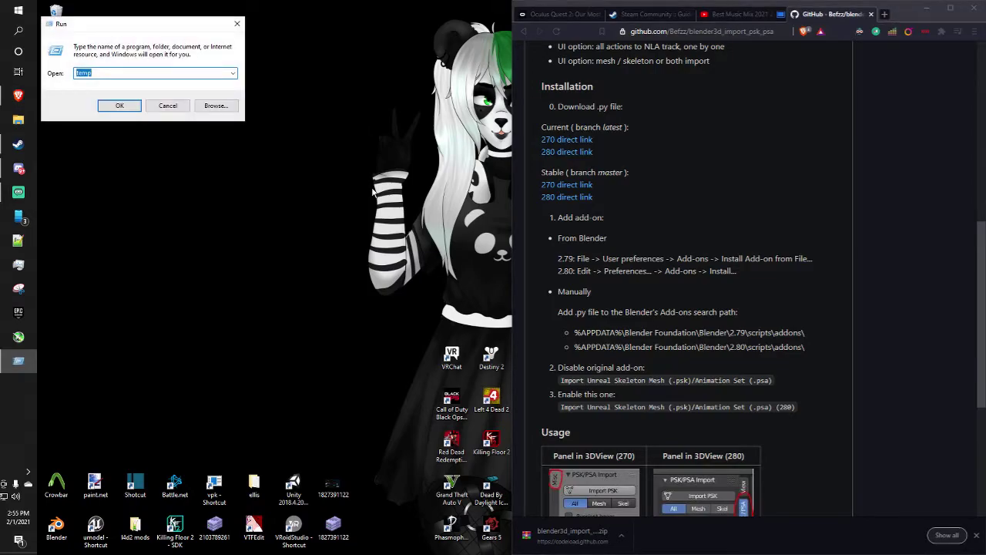
key(BackSpace)
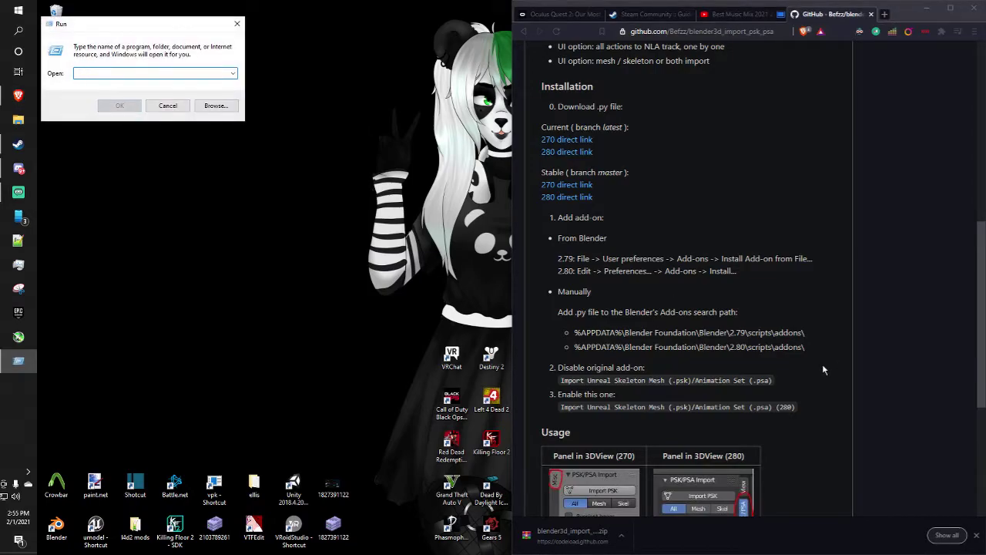
text(app)
key(Return)
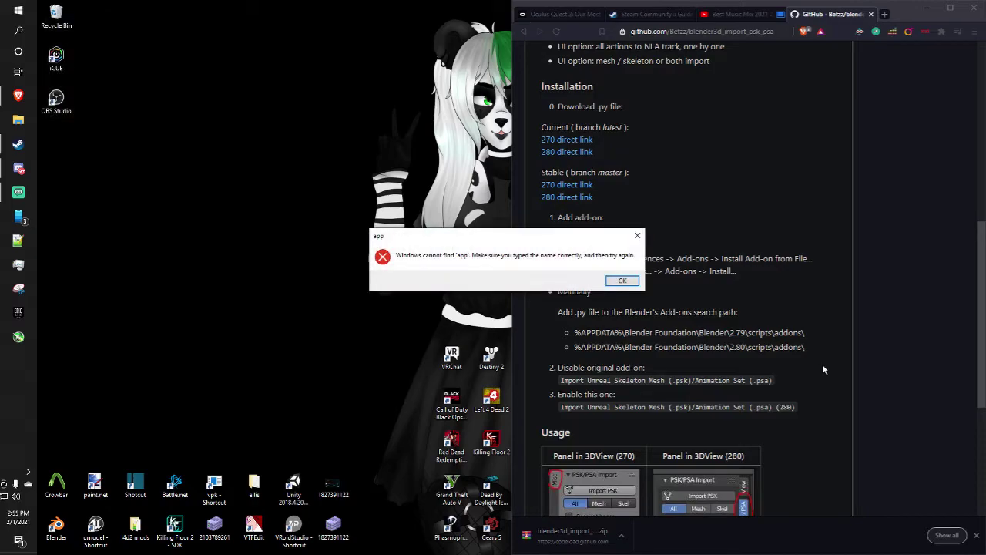
key(Return)
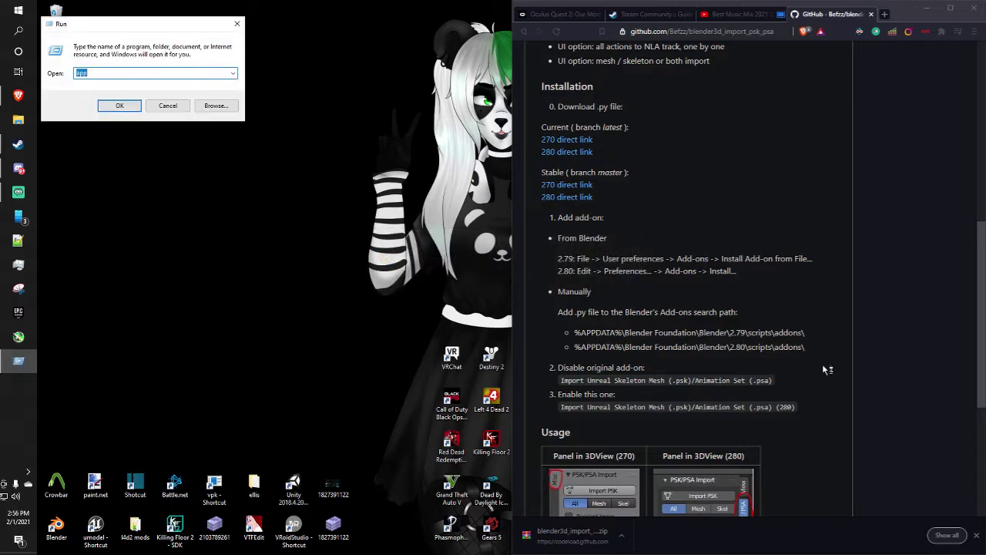
text(appdata)
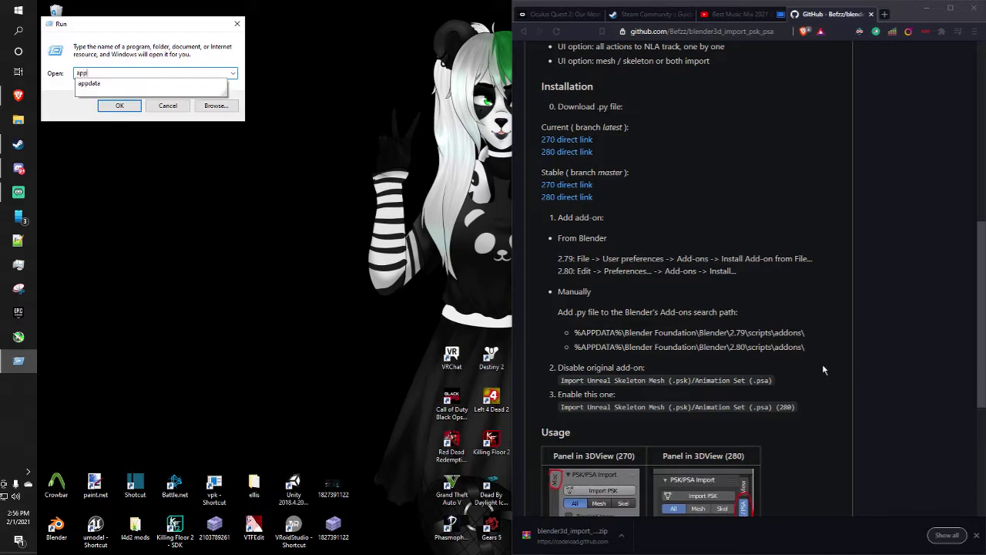
key(Return)
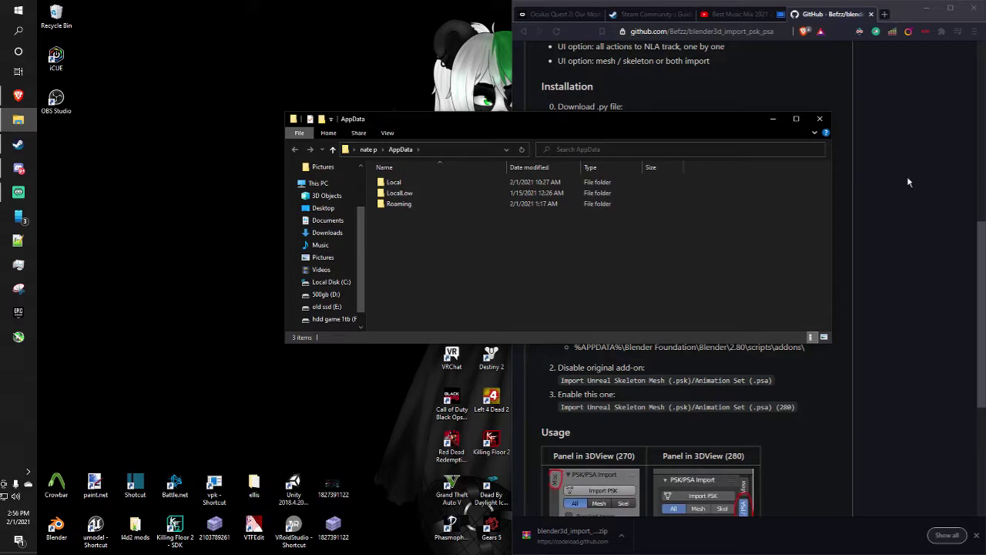
drag(621, 121, 652, 90)
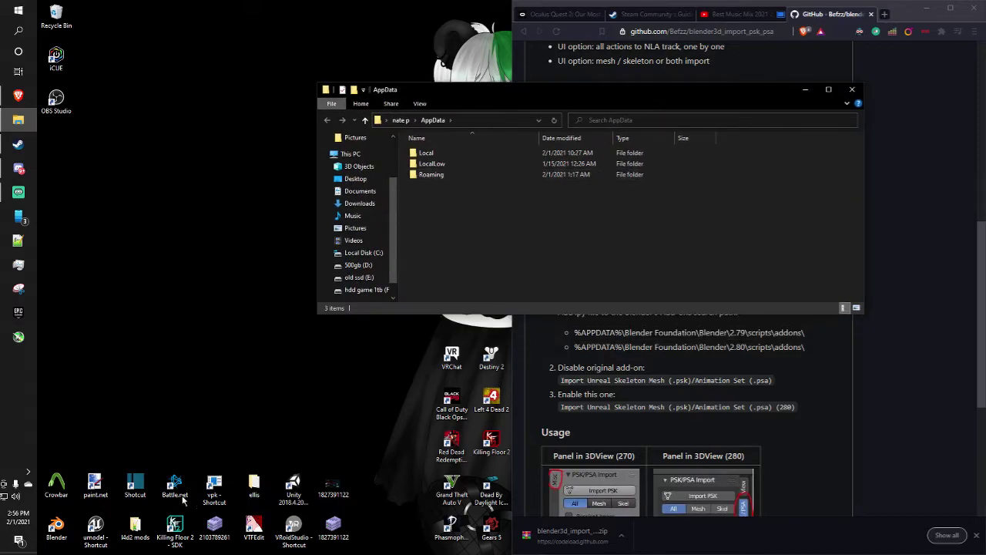
Step: Open %appdata% through the Windows search in a second window, go up to its AppData folder, and close that window
key(super)
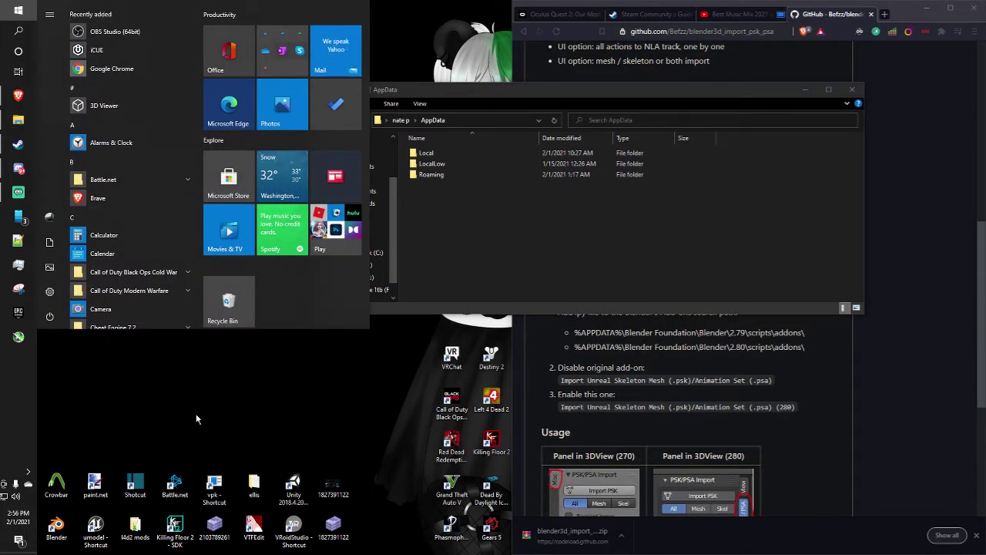
text(%appdata)
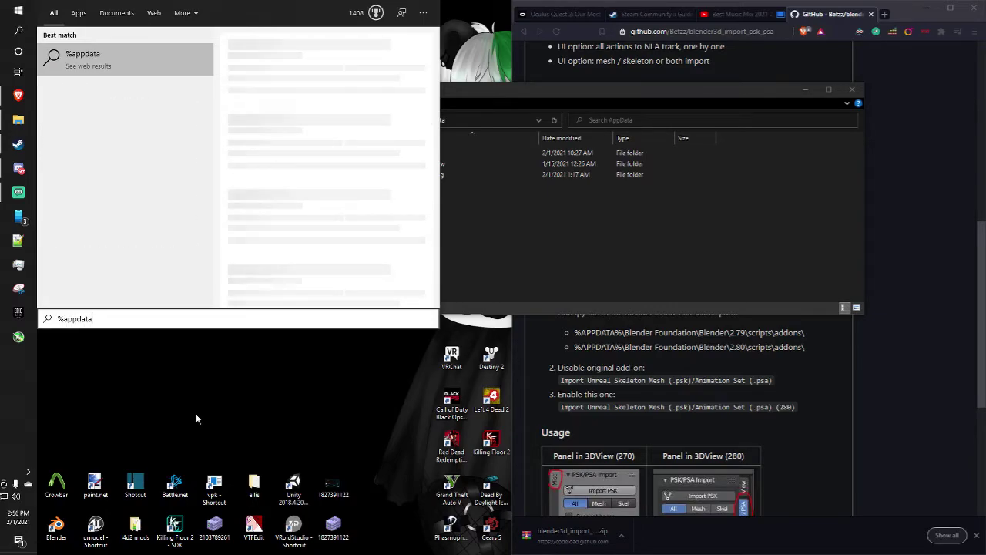
text(%)
key(Return)
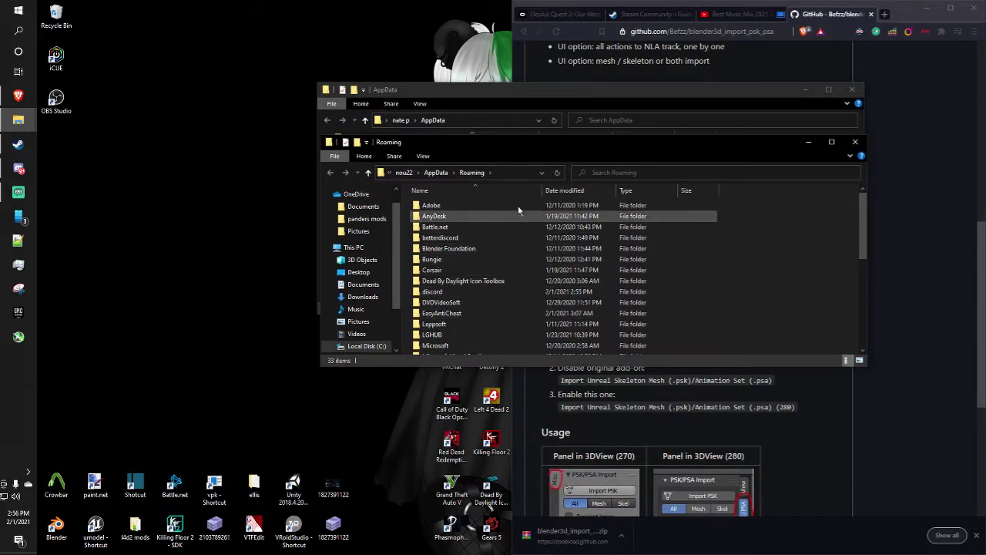
click(436, 172)
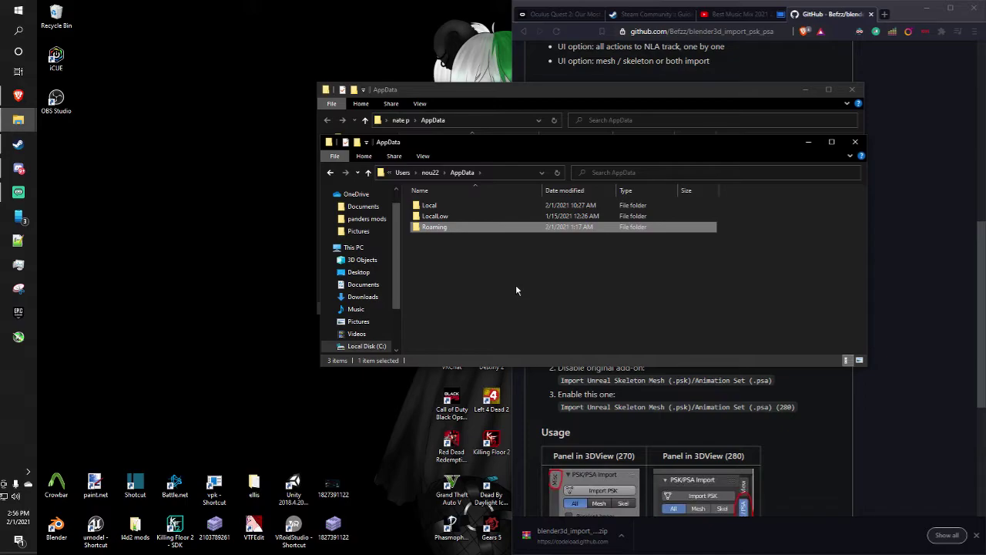
click(857, 143)
Step: Move the AppData window beside the browser, look through its Local subfolder for a Blender Foundation folder, and return to AppData
drag(535, 100, 350, 125)
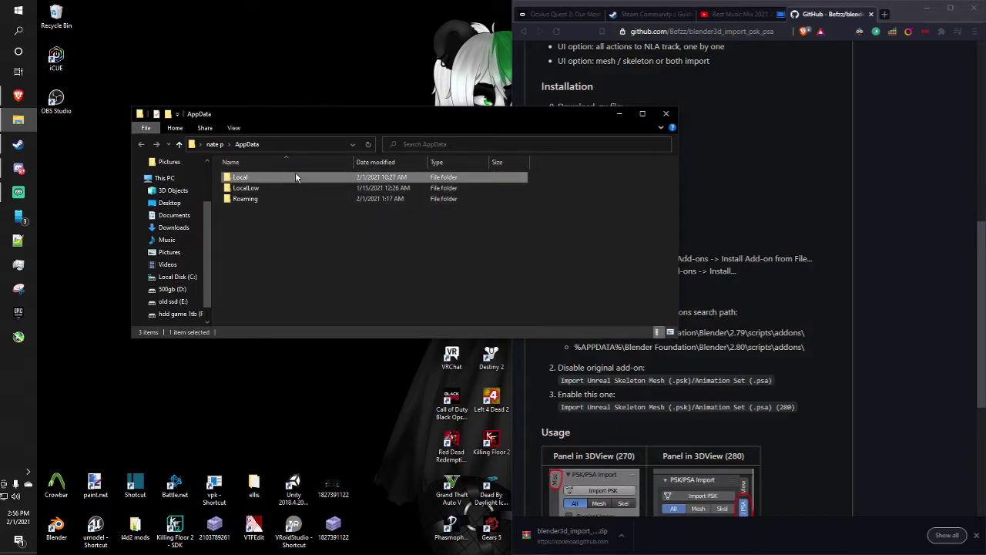
double_click(296, 180)
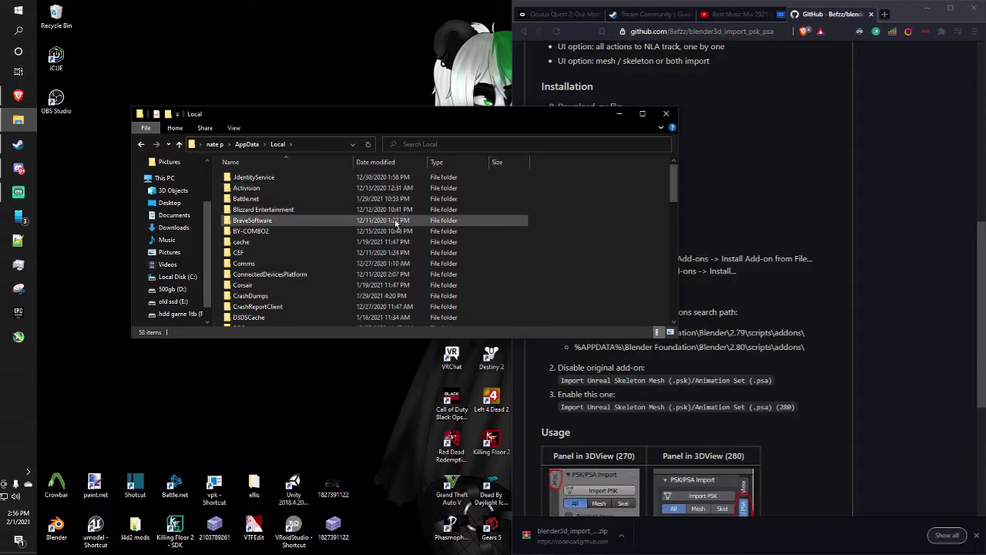
scroll(396, 223, down, 2)
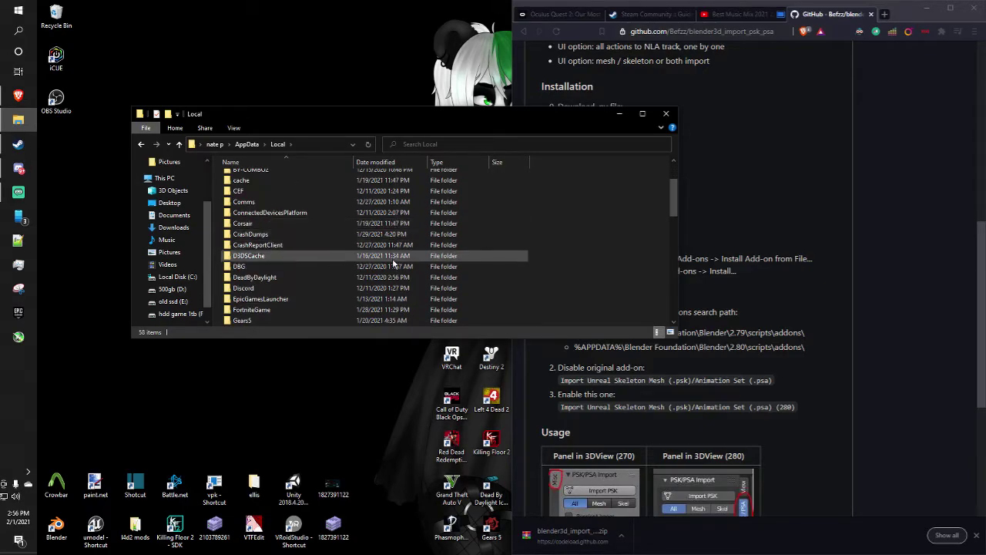
scroll(393, 263, down, 1)
scroll(393, 263, down, 6)
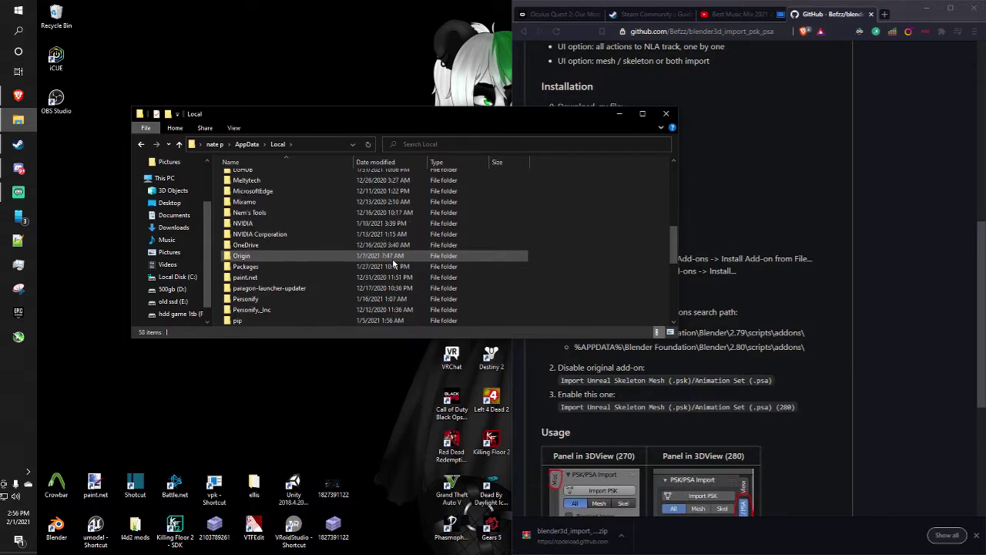
scroll(393, 263, down, 5)
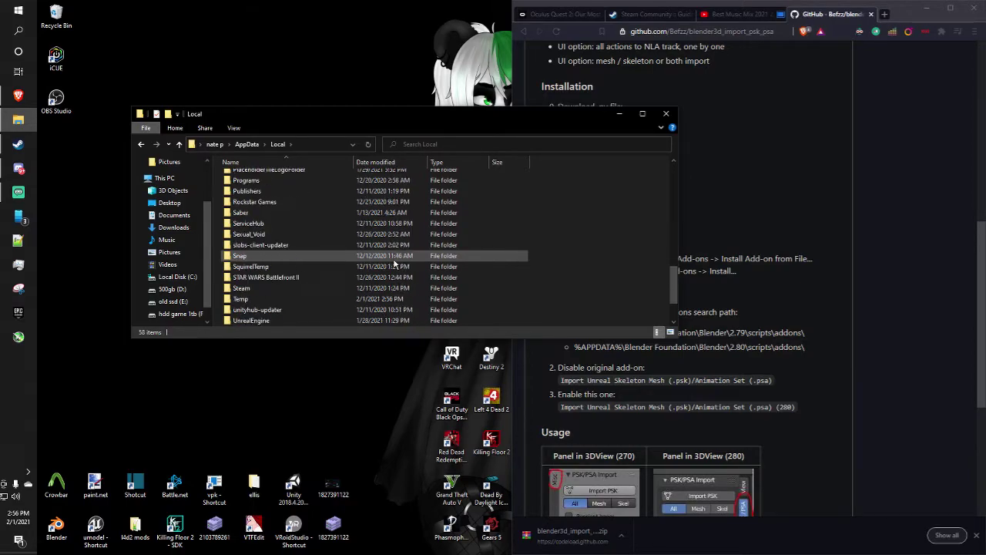
scroll(393, 263, down, 2)
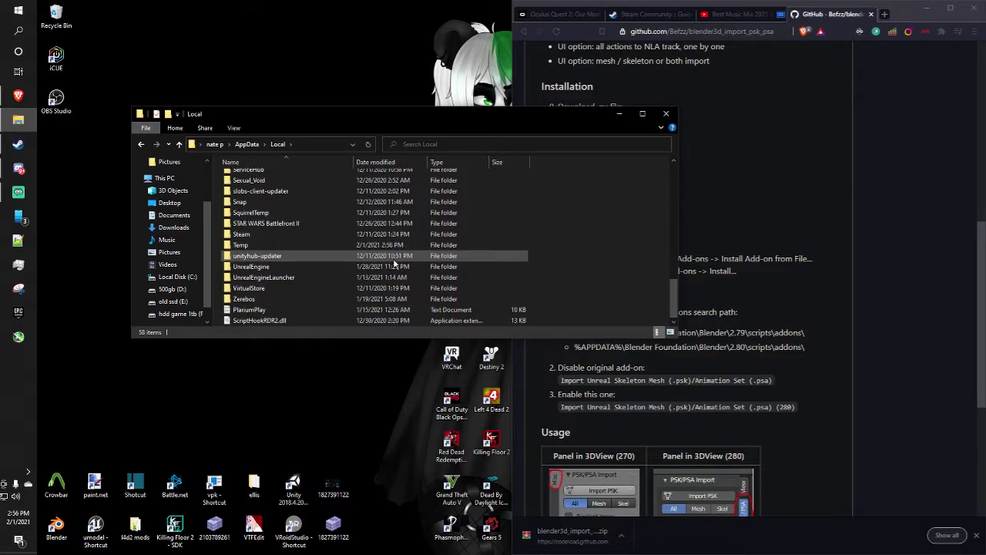
scroll(393, 263, up, 4)
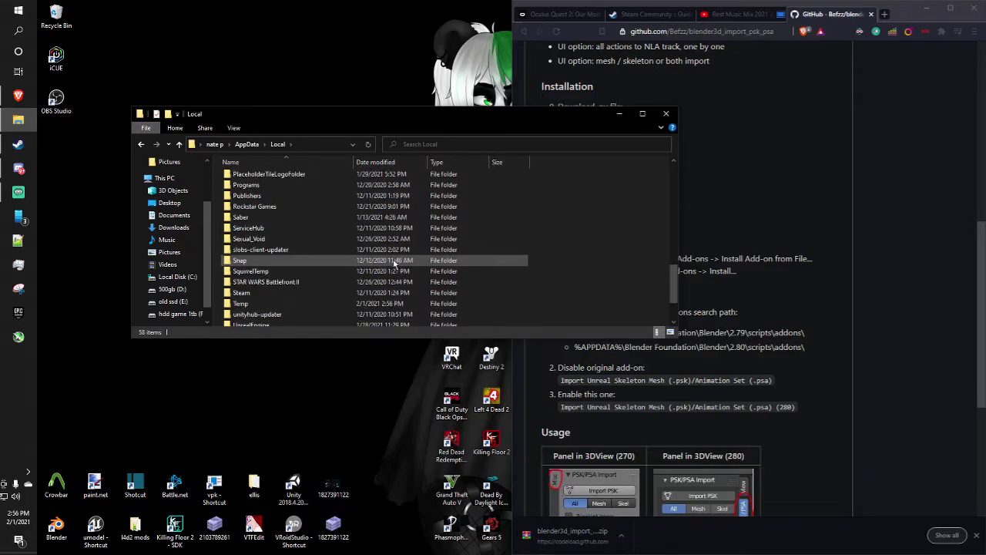
scroll(395, 263, up, 2)
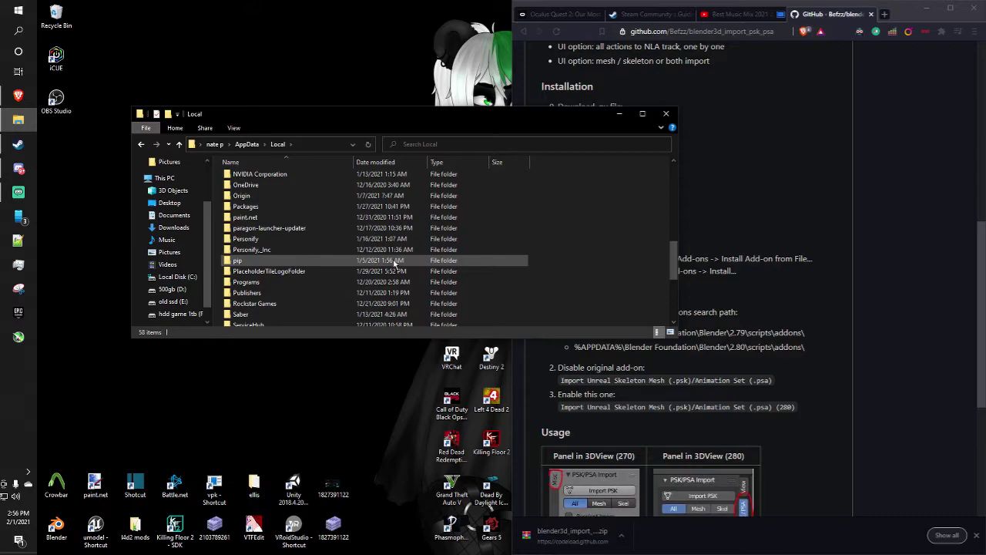
scroll(394, 263, up, 2)
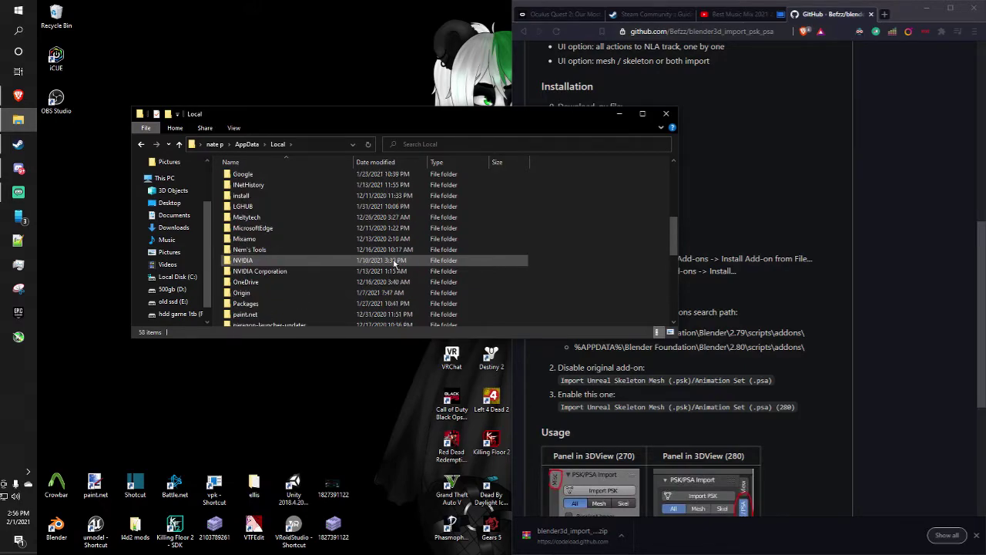
scroll(394, 263, up, 2)
scroll(394, 263, up, 2)
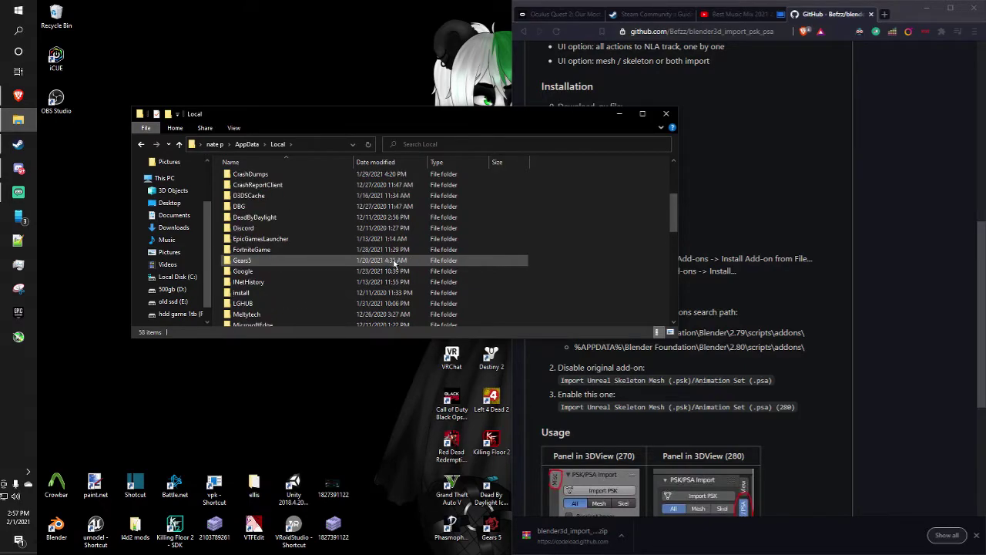
scroll(395, 263, up, 2)
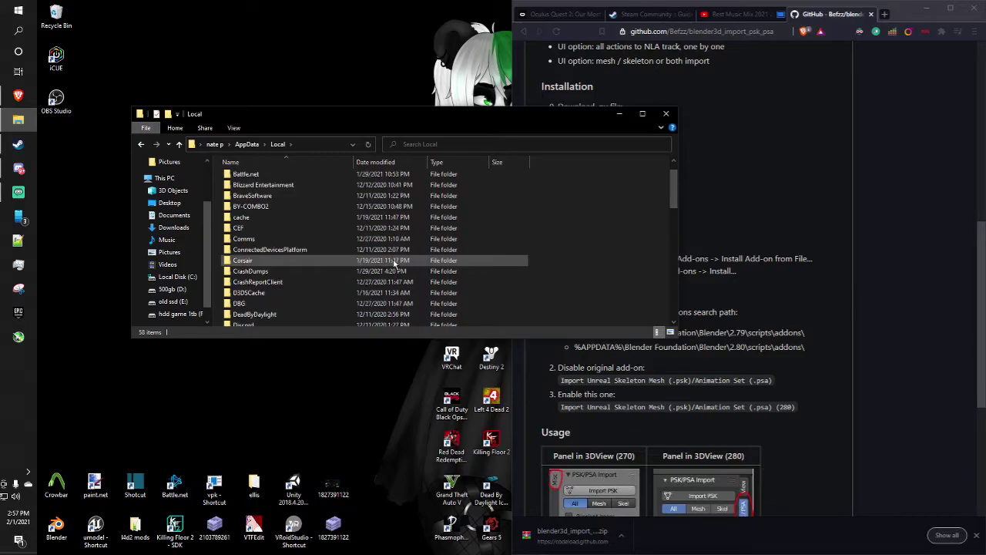
scroll(395, 263, up, 1)
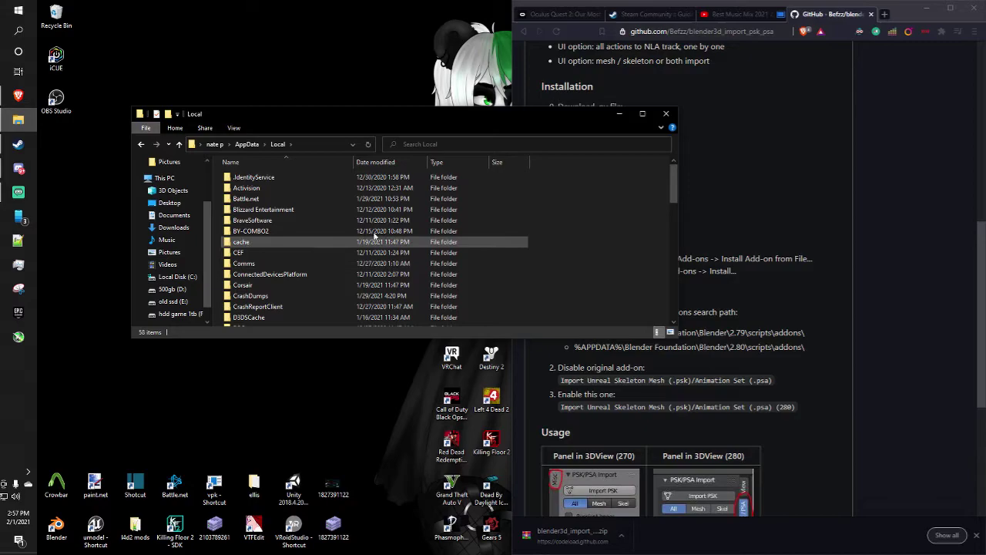
click(247, 144)
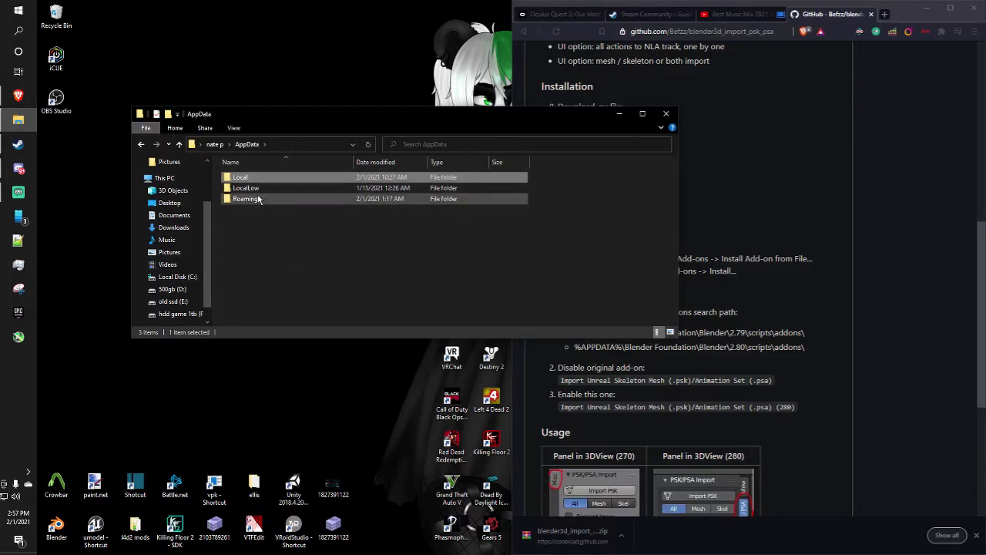
Step: Open the Roaming folder inside AppData, and go into Blender Foundation and its Blender subfolder
double_click(259, 199)
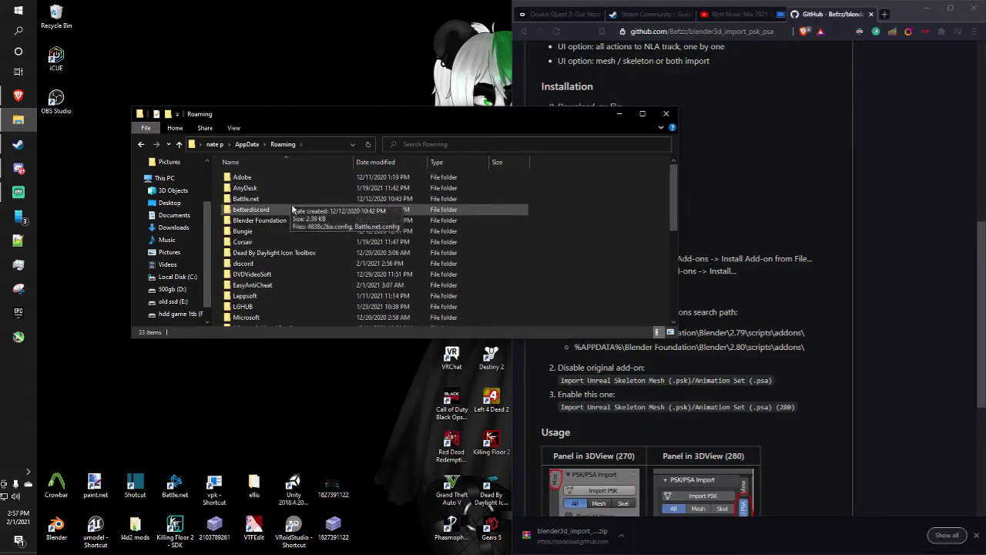
click(250, 145)
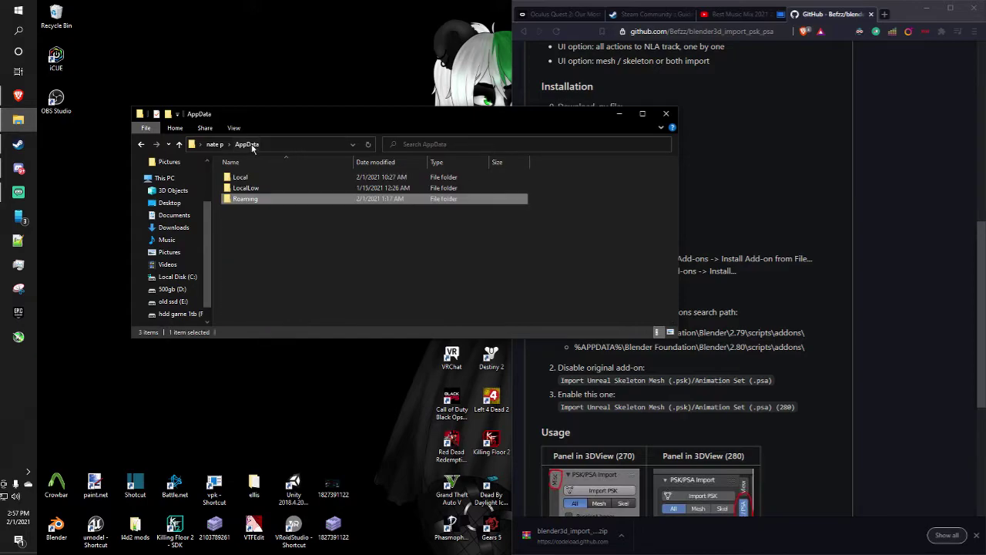
double_click(280, 199)
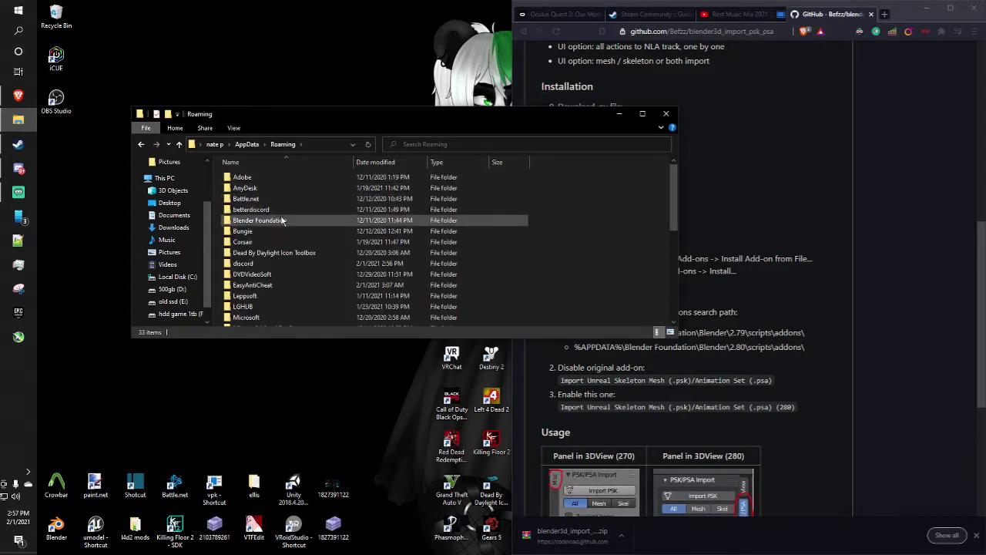
double_click(280, 219)
double_click(260, 178)
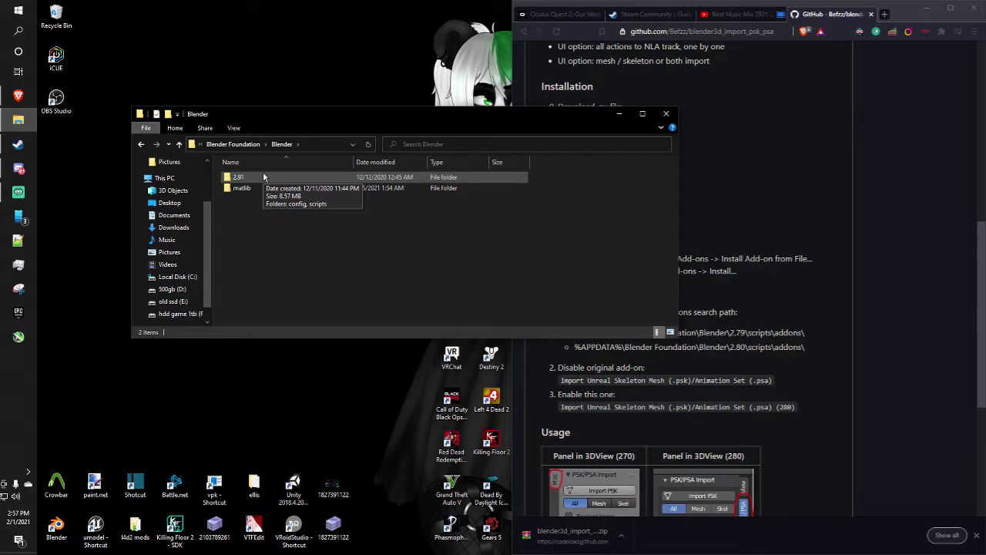
Step: Open the 2.91\scripts\addons folder and move its window clear of the README instructions
double_click(264, 176)
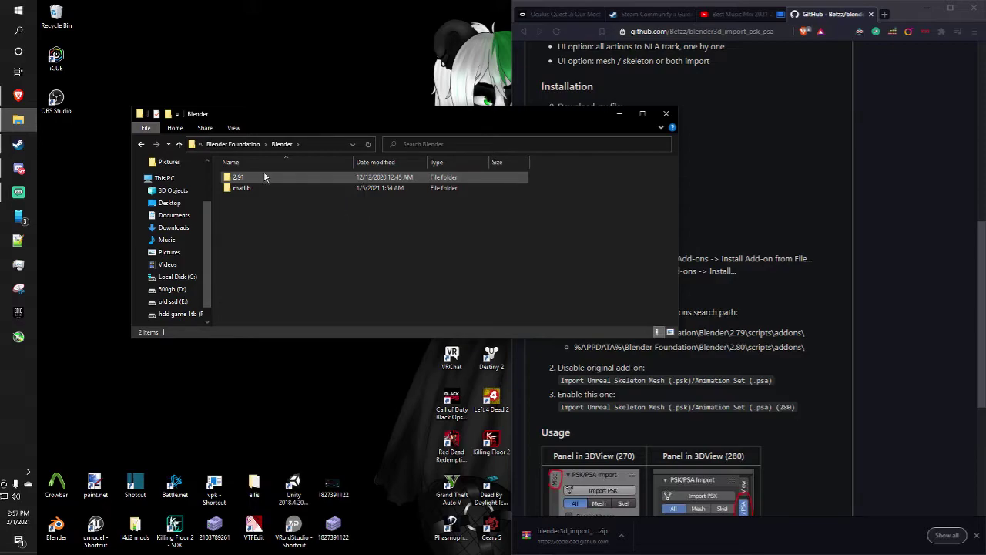
right_click(264, 174)
click(259, 195)
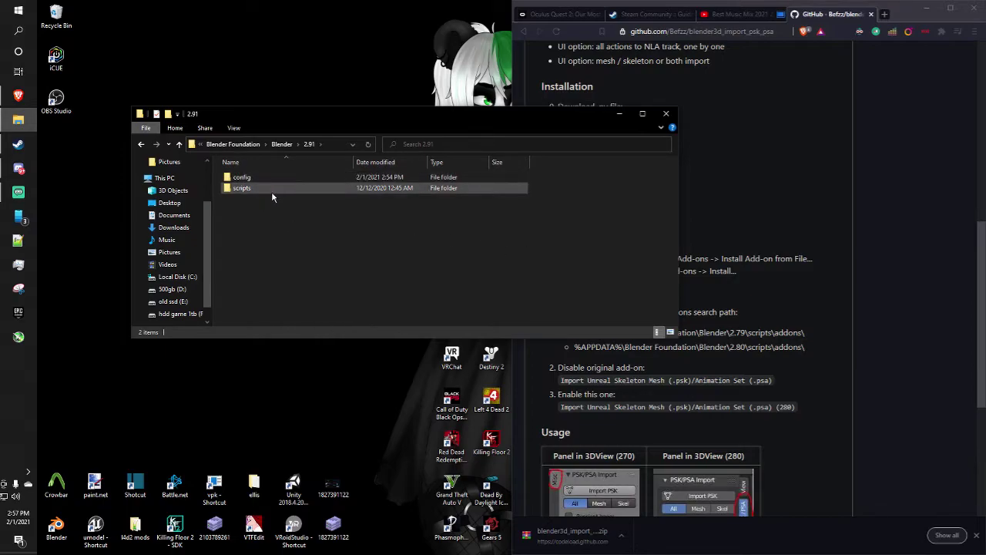
double_click(271, 190)
double_click(266, 178)
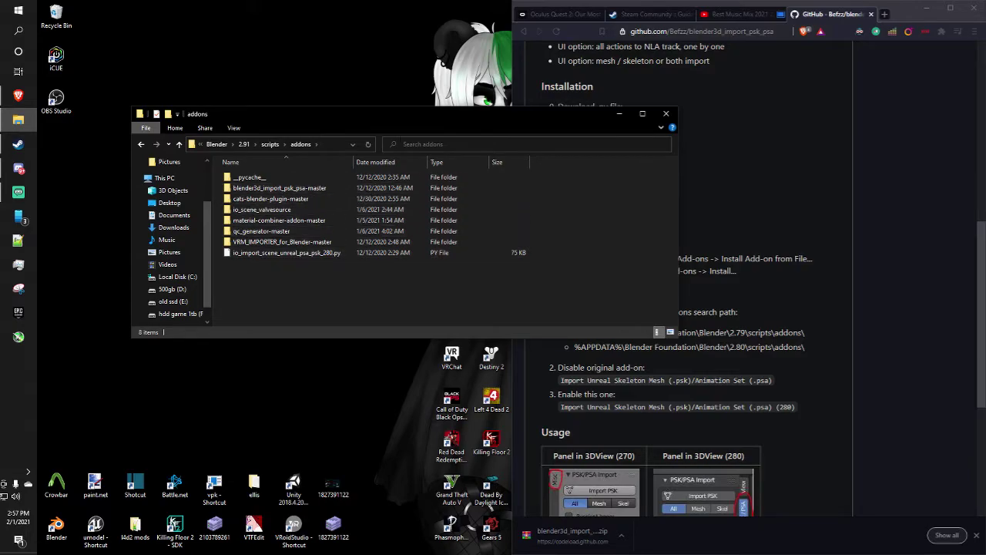
drag(415, 125, 357, 59)
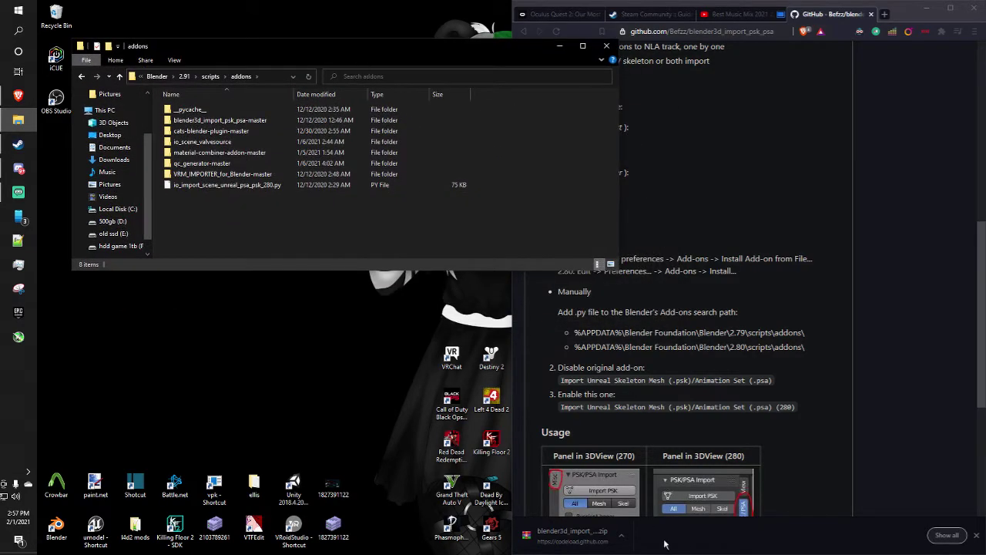
Step: Open the downloaded blender3d_import_psk_psa-master.zip from the browser and dock the archive window to the right half of the desktop
click(623, 535)
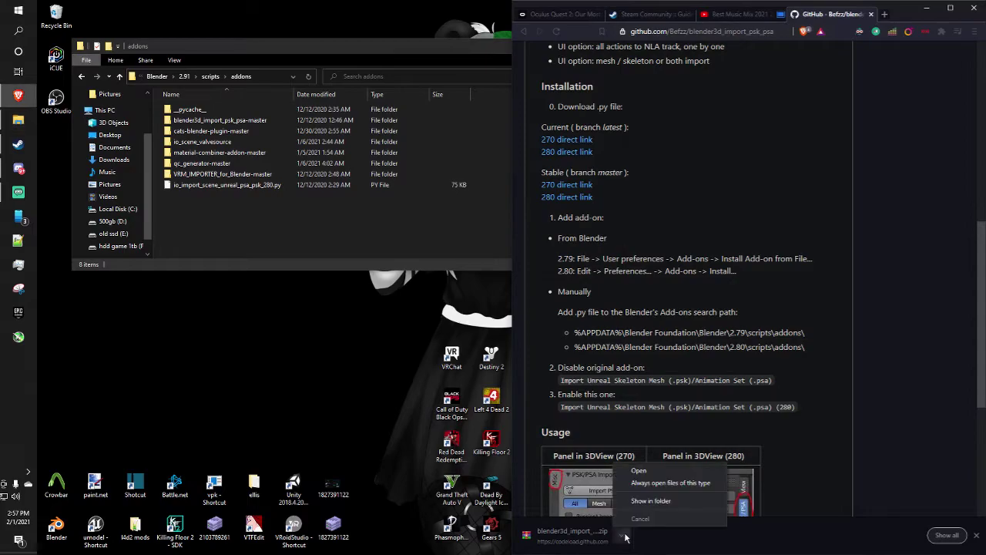
click(639, 470)
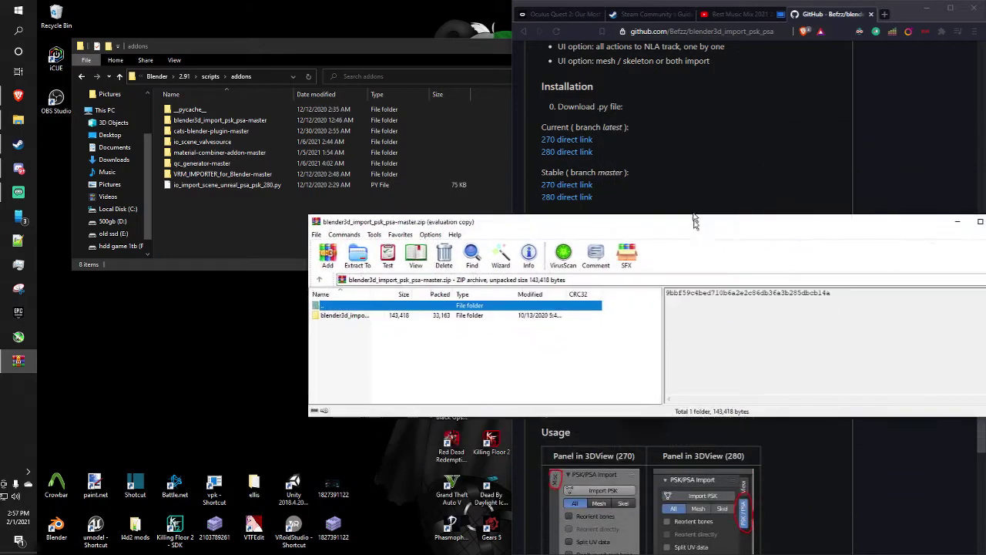
key(super+Right)
click(547, 333)
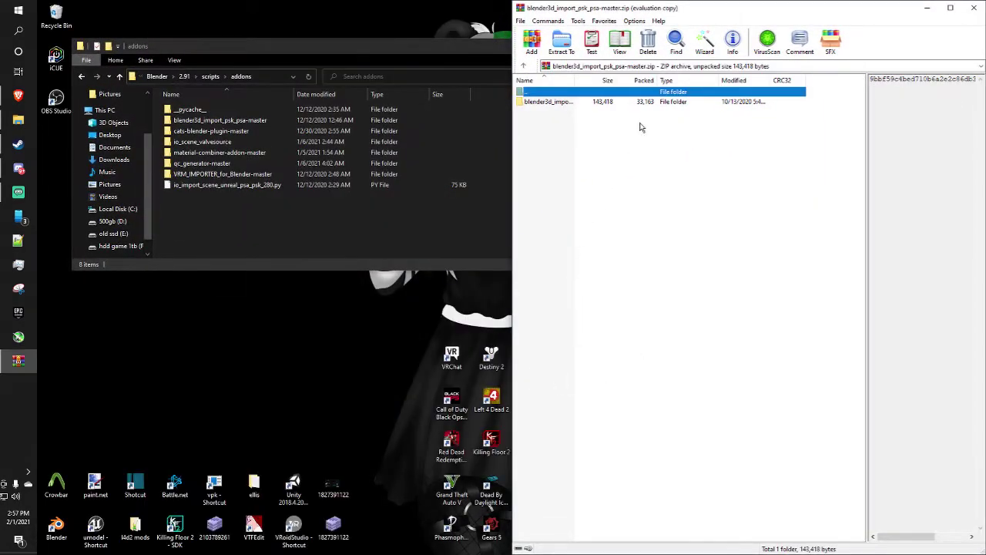
Step: Look inside the archive's blender3d_import_psk_psa-master folder and its addons subfolder, and return to the archive root
click(563, 102)
double_click(563, 103)
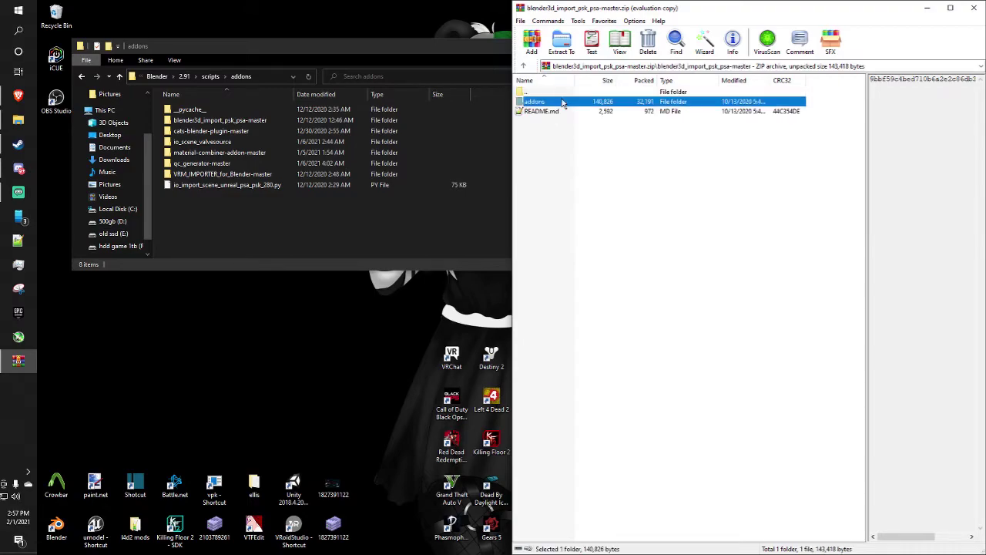
double_click(544, 102)
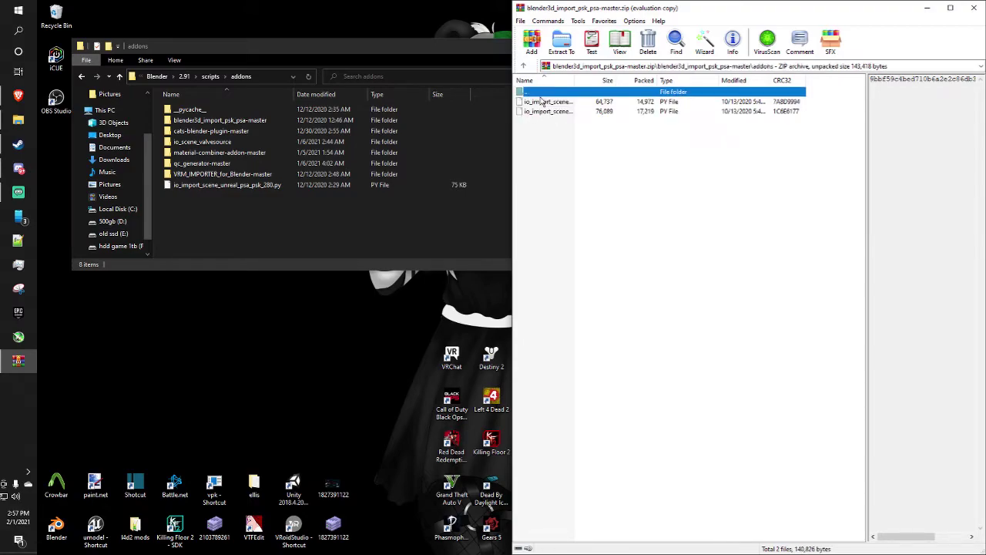
double_click(522, 66)
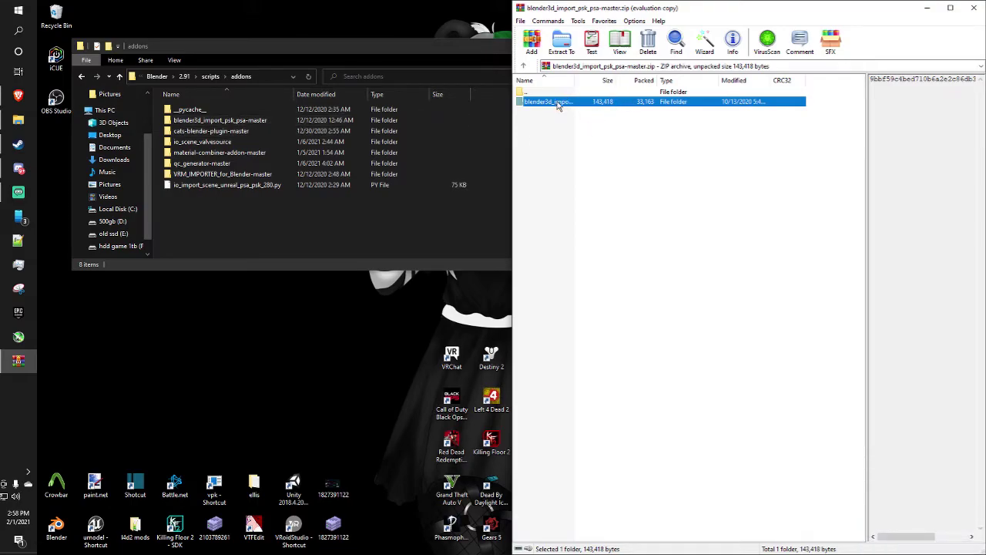
Step: Try to copy the blender3d_import_psk_psa-master folder from the archive into Blender's addons folder, and close the archive
drag(558, 102, 323, 209)
click(979, 10)
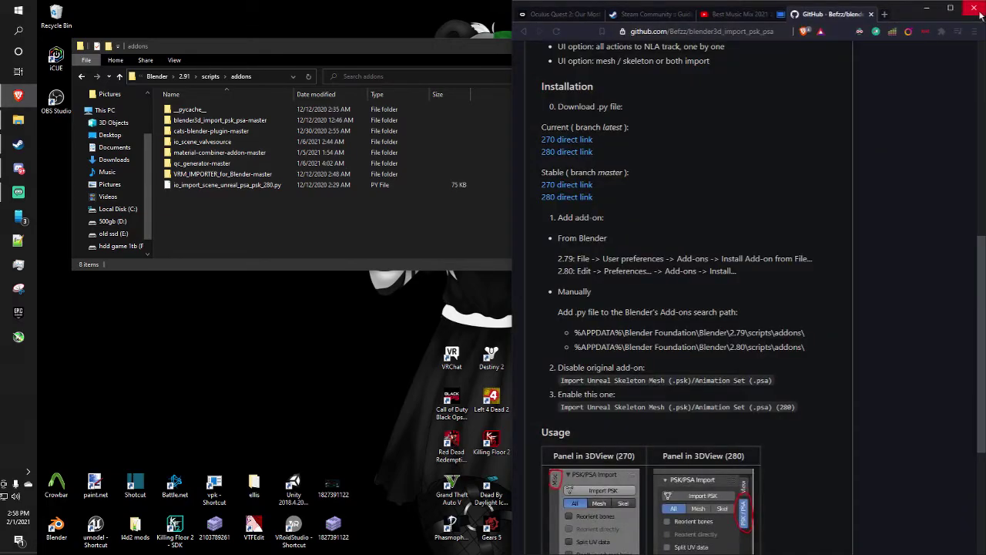
Step: Launch Blender from the desktop, dismiss the splash screen, and open the Add-ons preferences
click(63, 534)
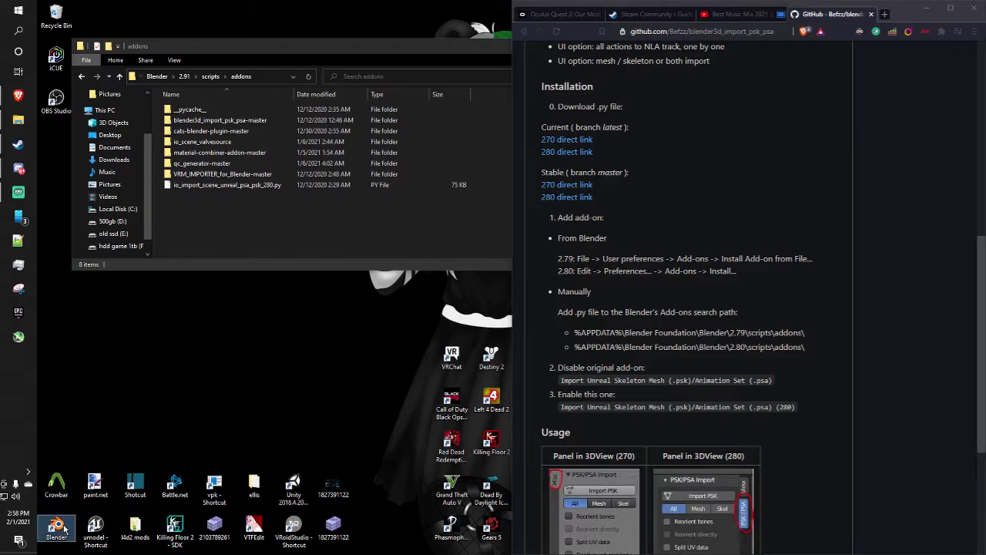
double_click(56, 524)
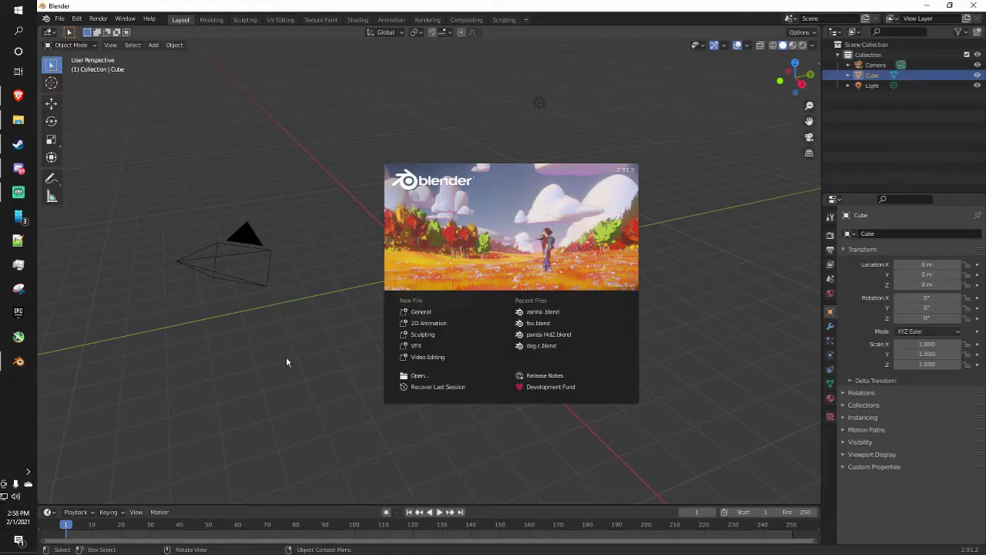
click(355, 157)
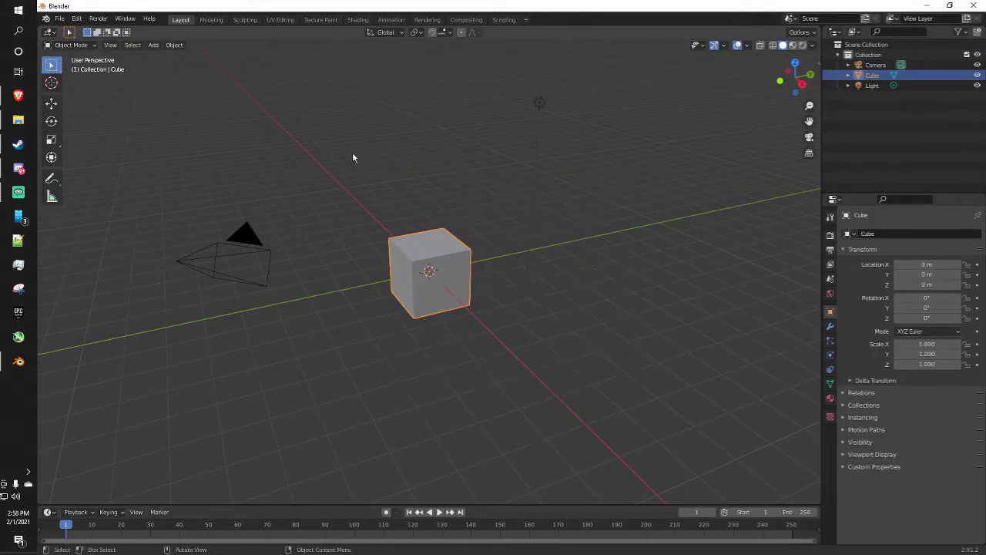
click(59, 17)
mouse_move(81, 19)
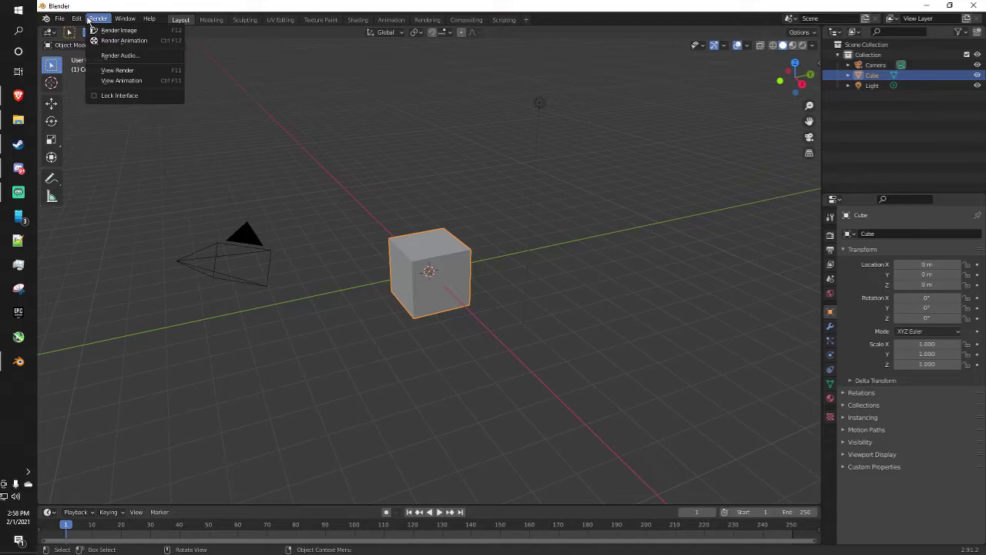
click(99, 166)
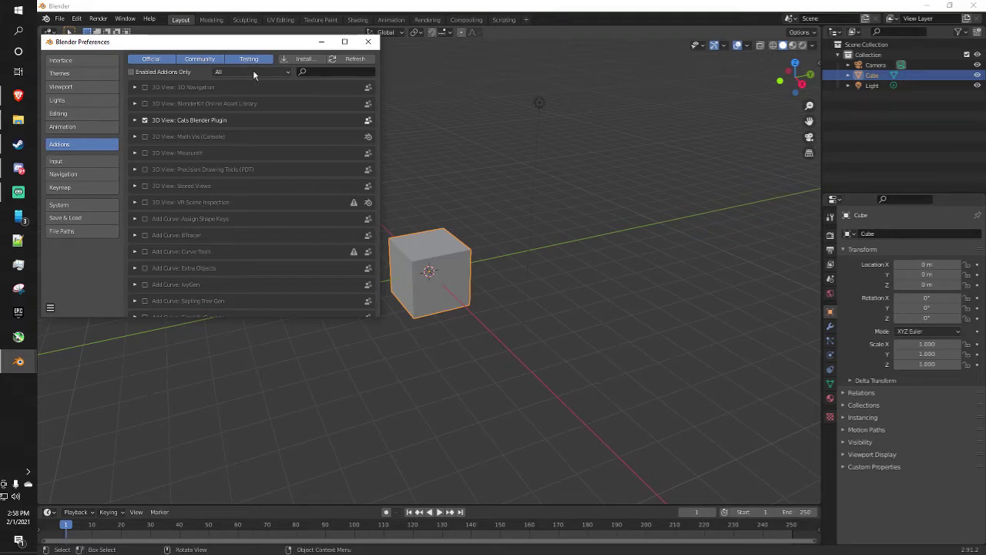
Step: Switch to the browser and copy the add-on name "Import Unreal Skeleton Mesh" from the README's enable instruction
click(324, 74)
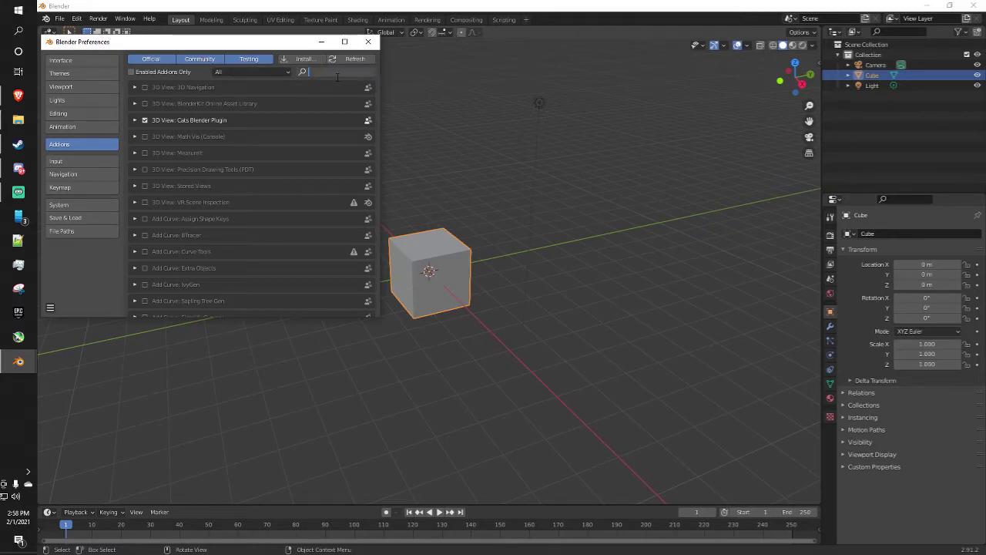
key(alt+Tab)
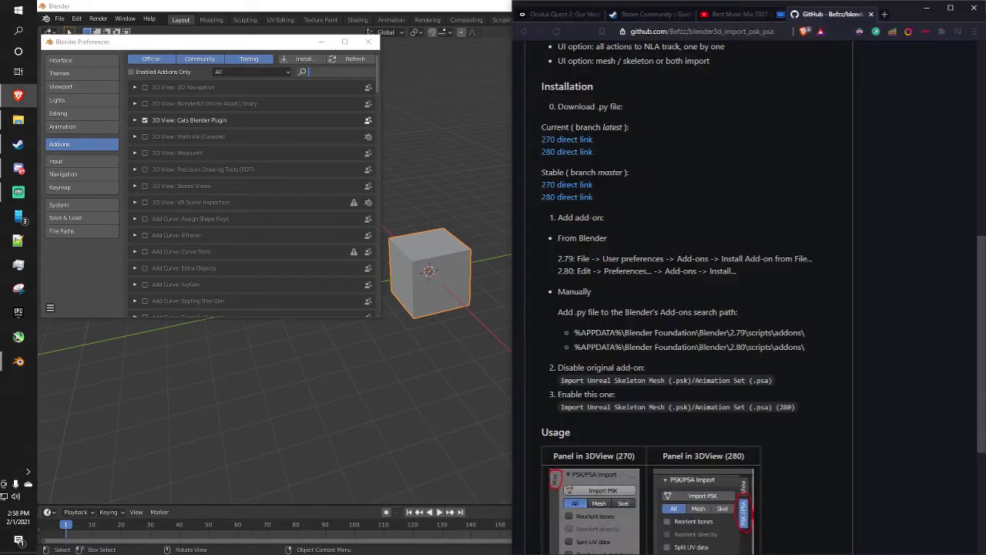
scroll(666, 327, down, 2)
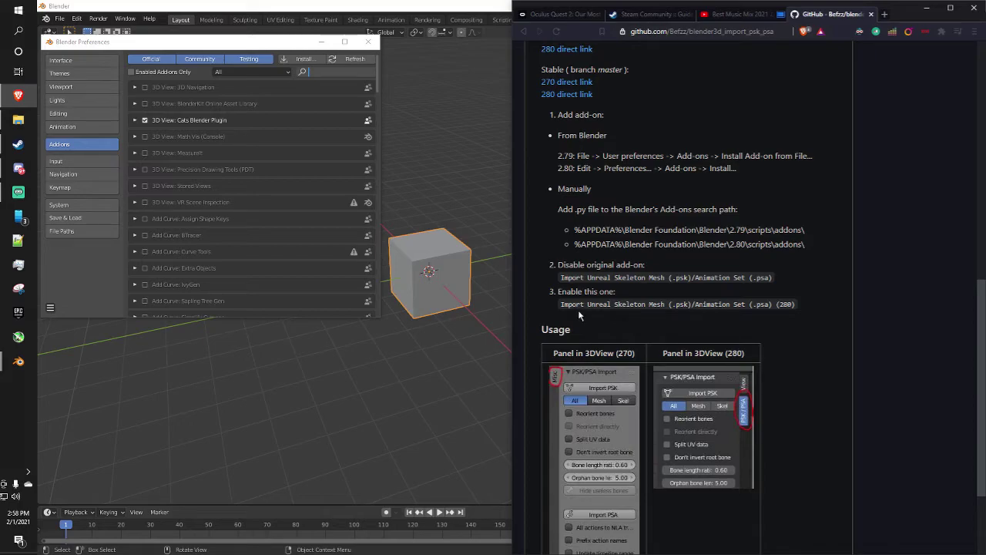
drag(558, 305, 666, 306)
right_click(647, 301)
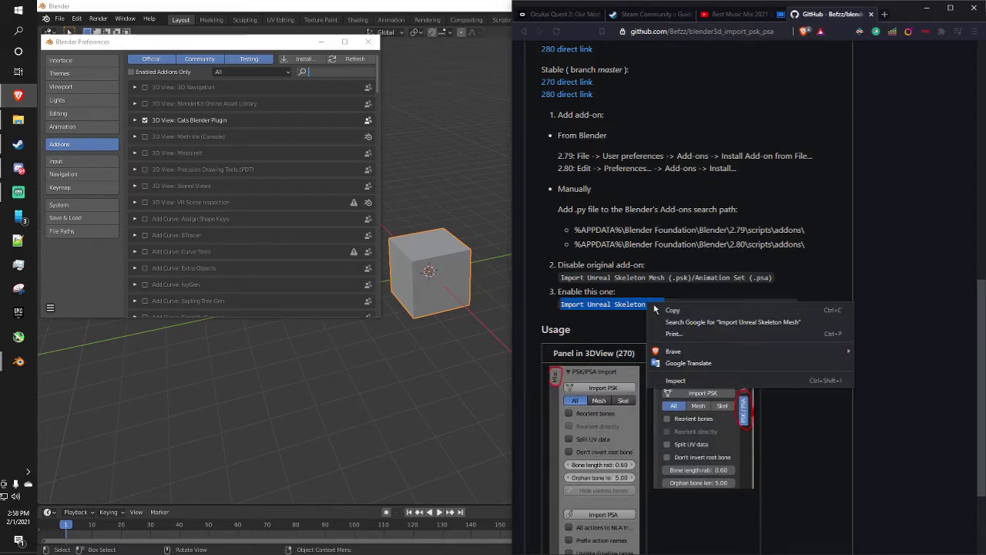
click(657, 313)
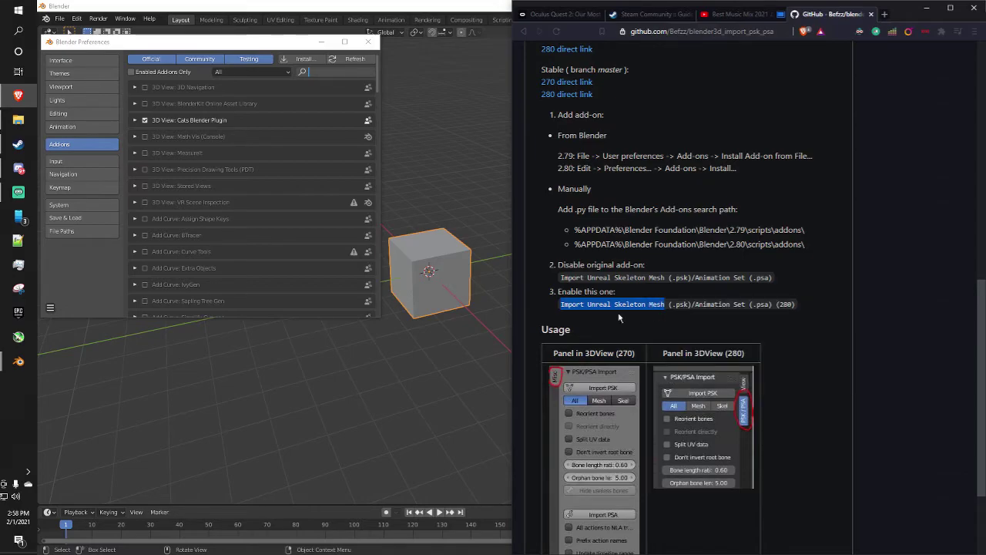
Step: Search Blender's add-ons for the copied "Import Unreal Skeleton Mesh" name to check whether it is enabled, and close the preferences
click(322, 73)
key(ctrl+v)
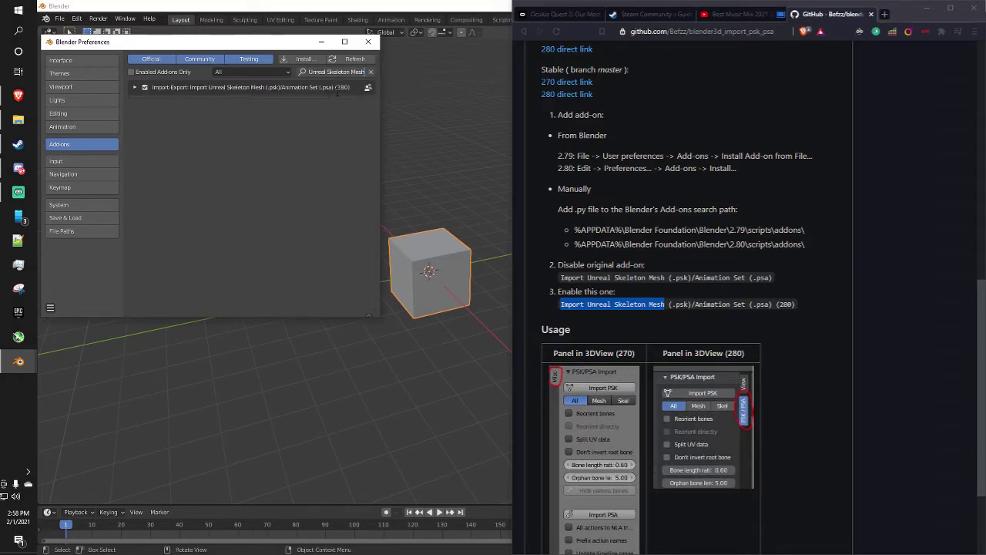
click(367, 43)
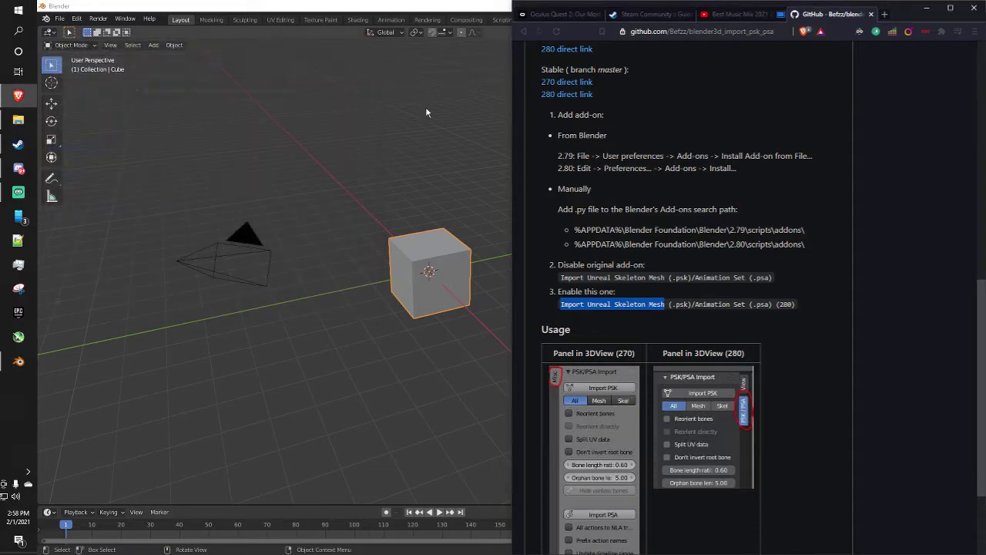
Step: Look over the README's installation and usage sections in the browser, and return to the start of the repository page
click(809, 345)
scroll(816, 349, up, 2)
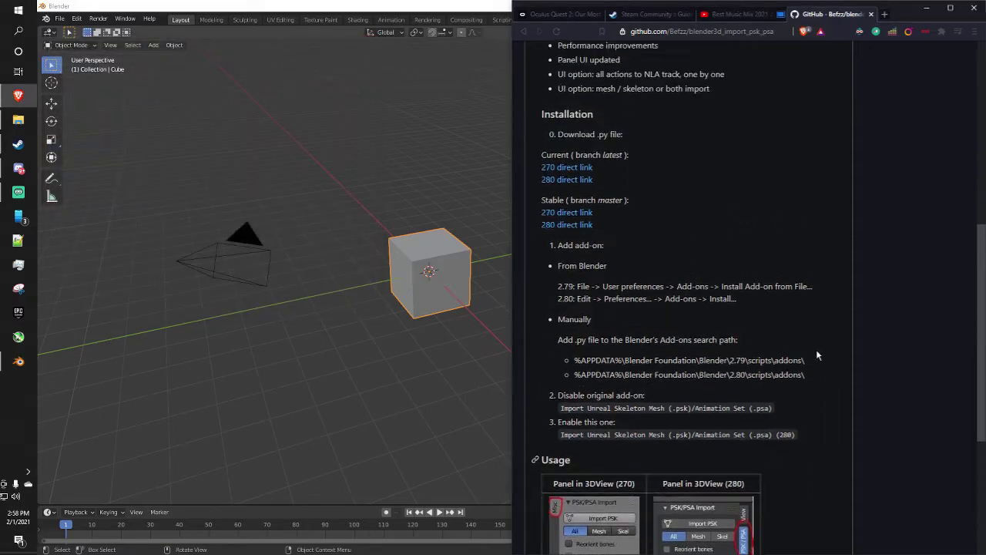
scroll(816, 349, down, 5)
scroll(816, 349, up, 15)
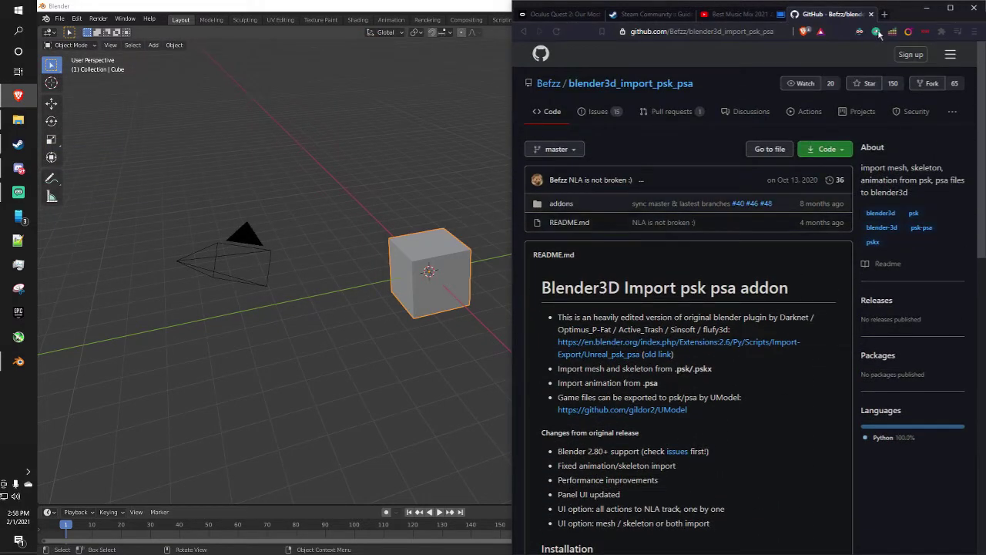
Step: Clear the desktop by minimizing the browser and closing both Blender and the addons folder window
click(927, 8)
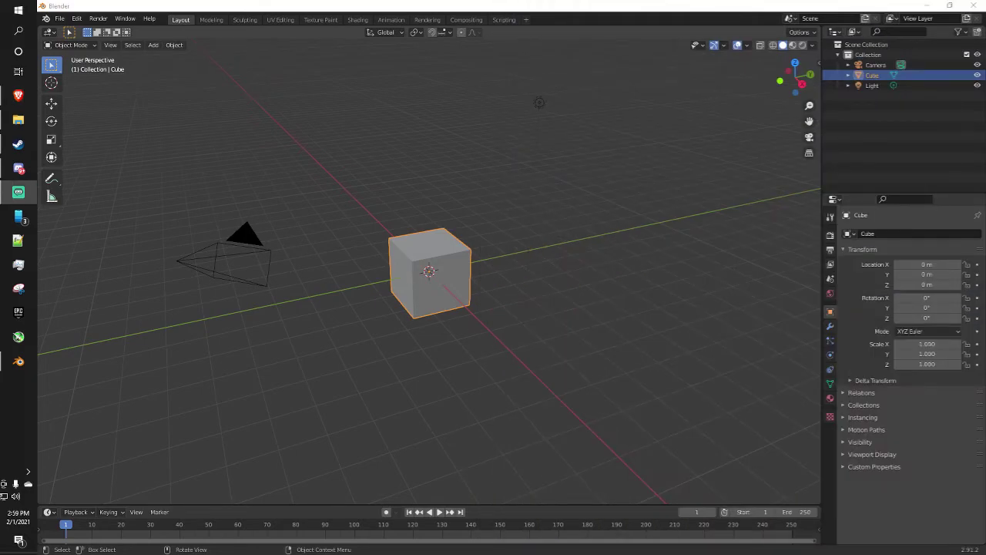
click(950, 6)
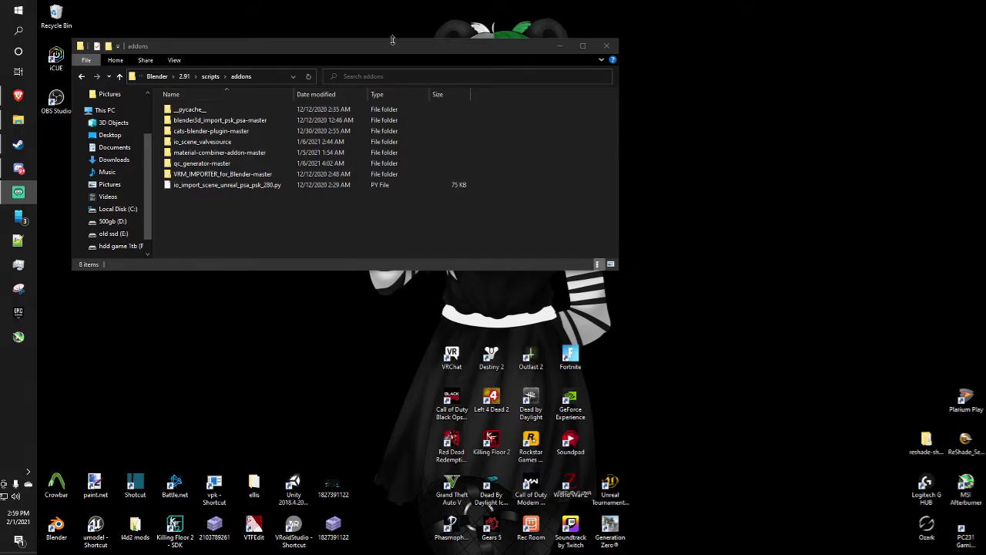
click(607, 47)
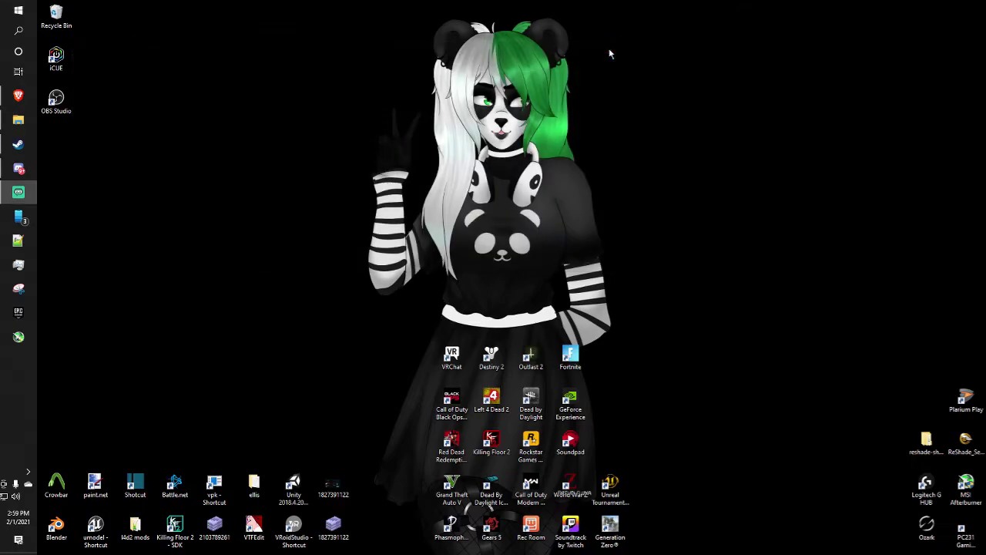